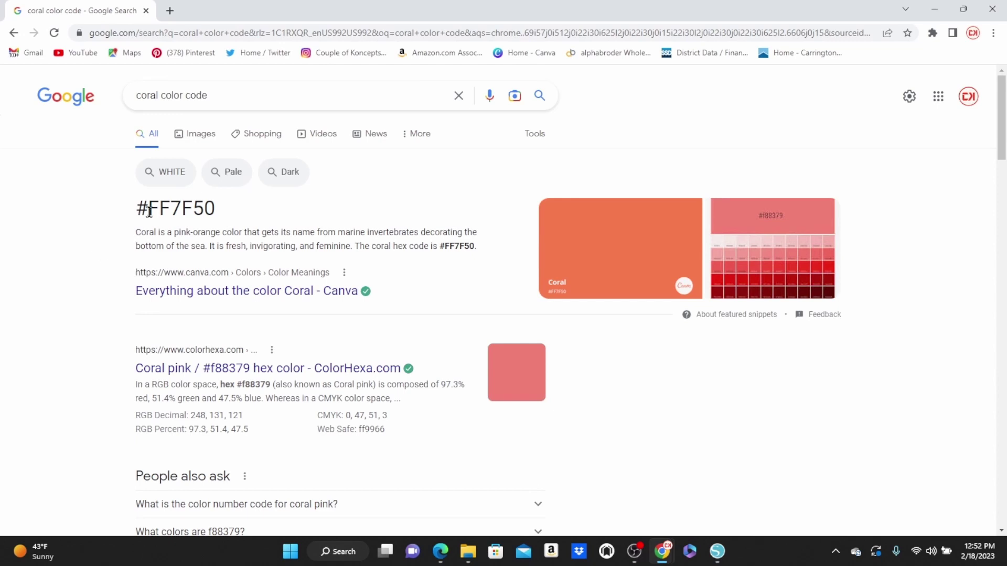
- Copy the coral hex code FF7F50 from the search result and switch to Silhouette Studio
left_click_drag(151, 209, 216, 216)
right_click(195, 215)
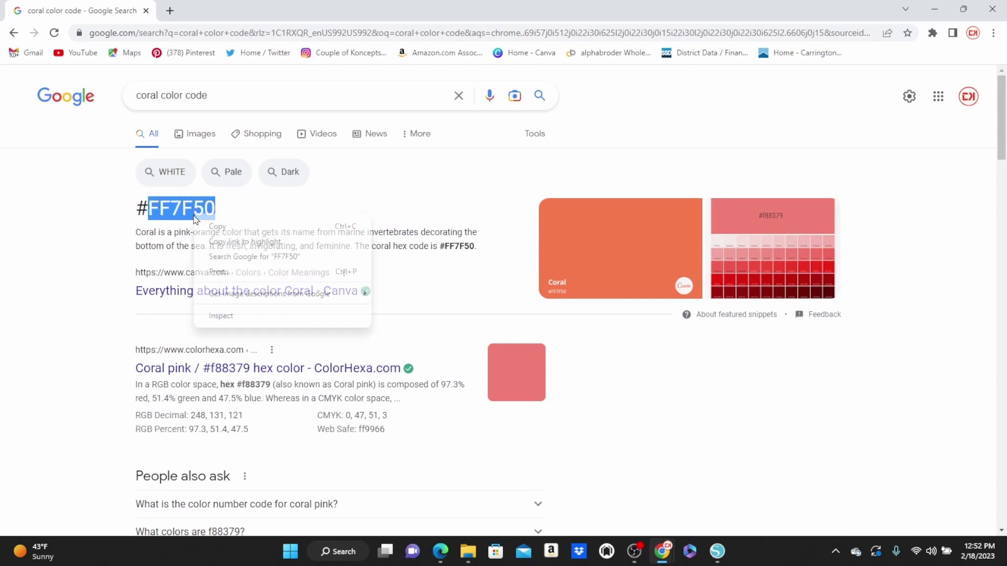
left_click(227, 227)
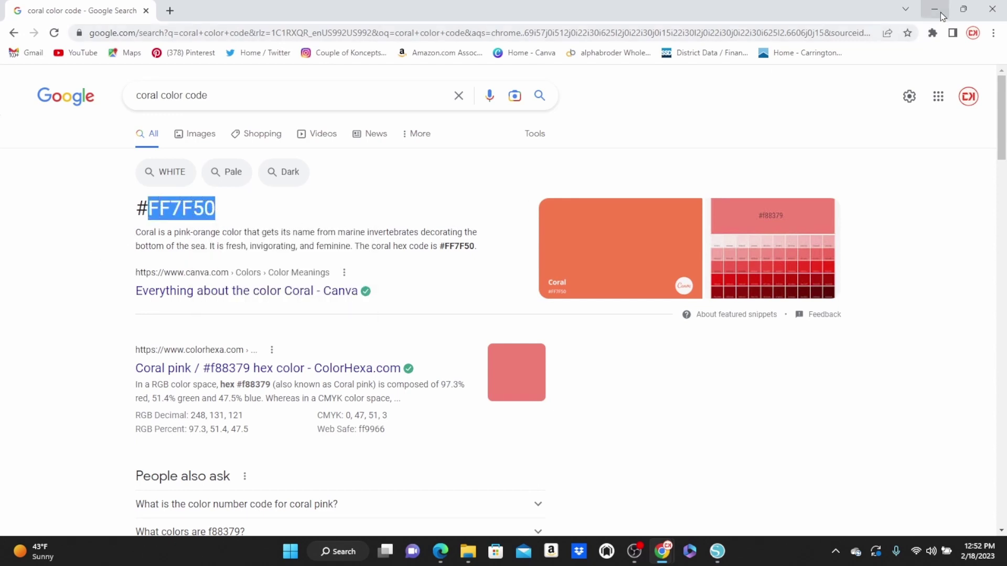
left_click(937, 13)
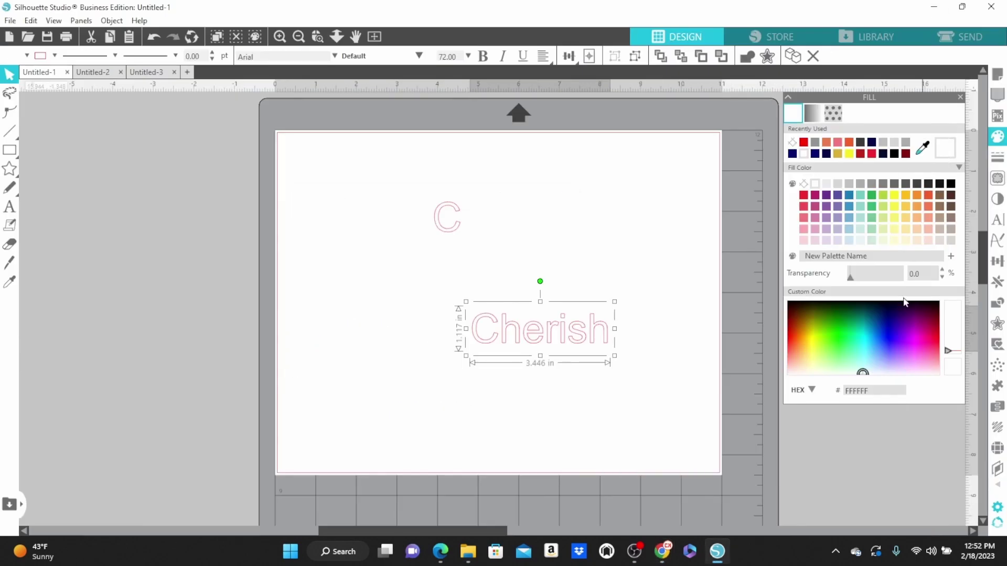
- Fill the "Cherish" text with the custom hex color FF7F50
double_click(860, 391)
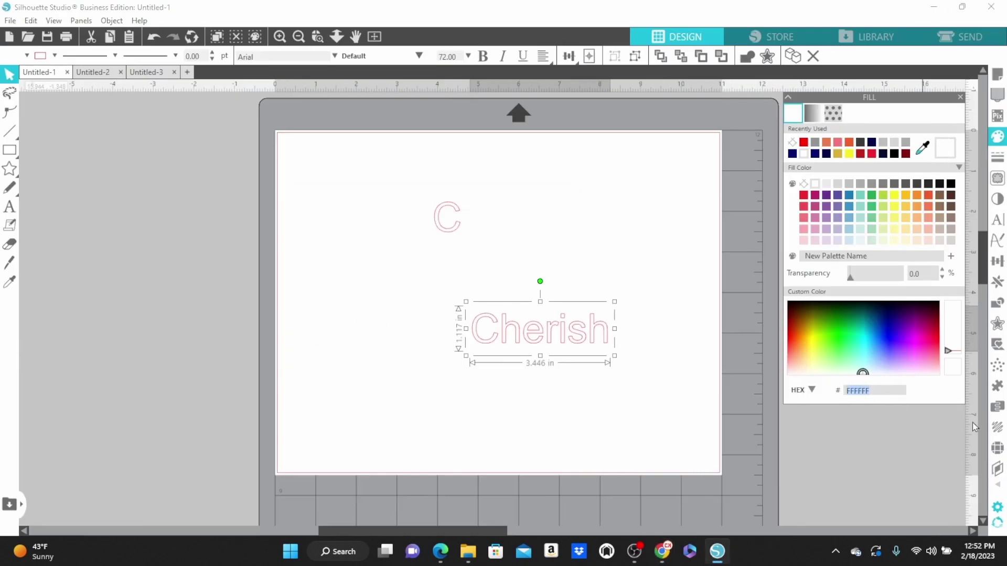
key("ctrl+v")
left_click(902, 394)
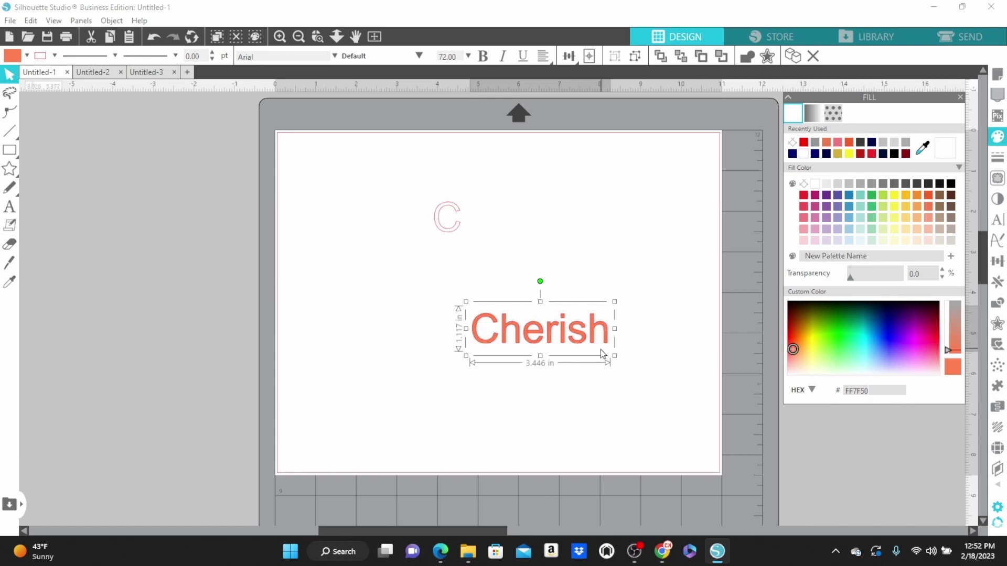
- Remove the line color from the "Cherish" text
left_click(996, 160)
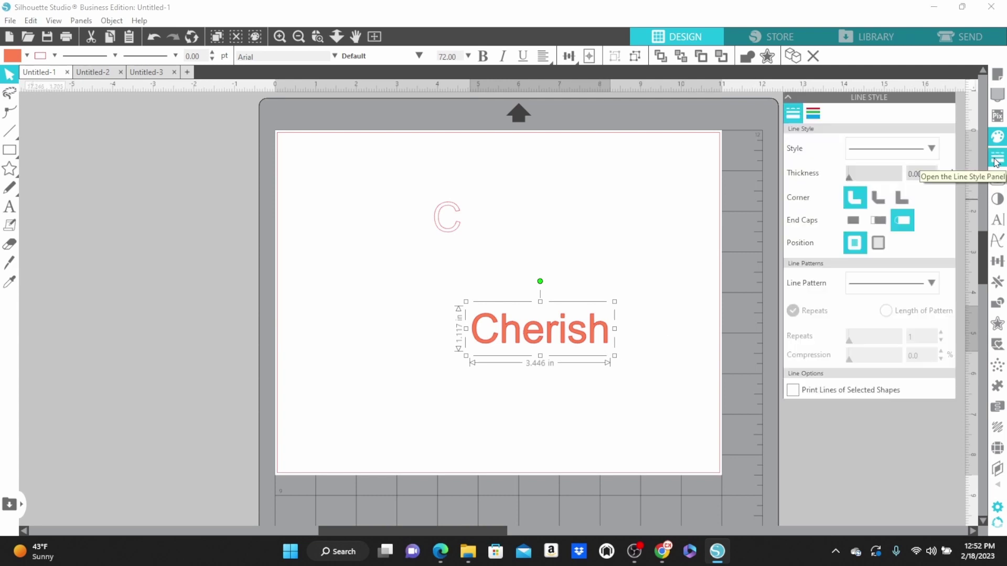
left_click(813, 114)
left_click(792, 143)
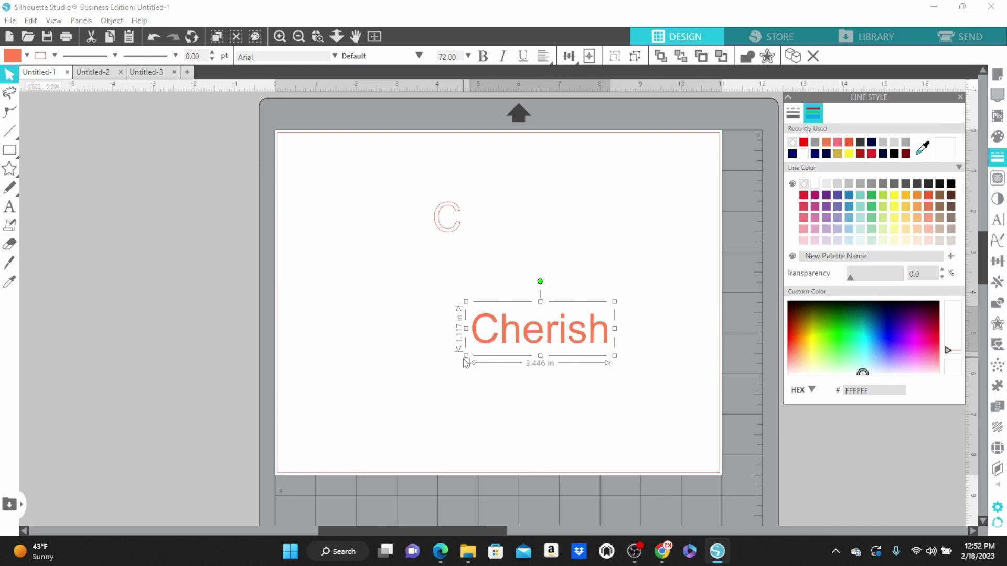
- Set the "Cherish" text in the Baby Child font and resize it to about 5.04 in wide and 2.19 in high
left_click_drag(466, 356, 401, 391)
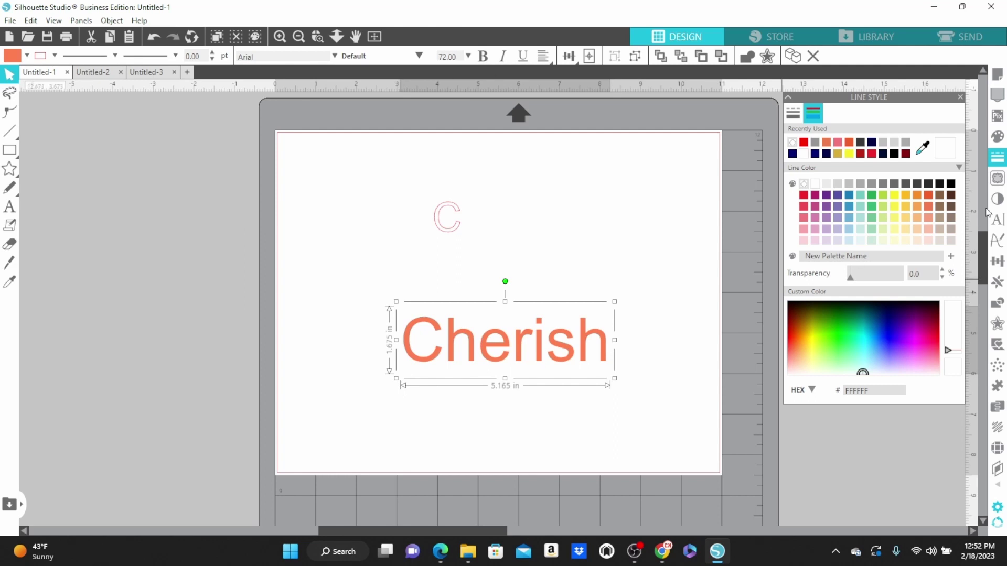
left_click(997, 219)
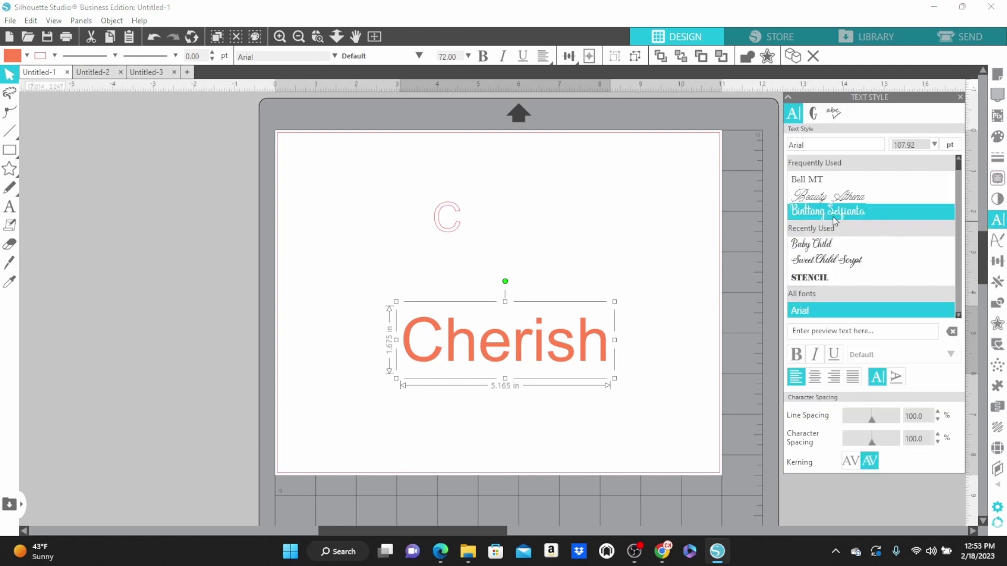
left_click(820, 249)
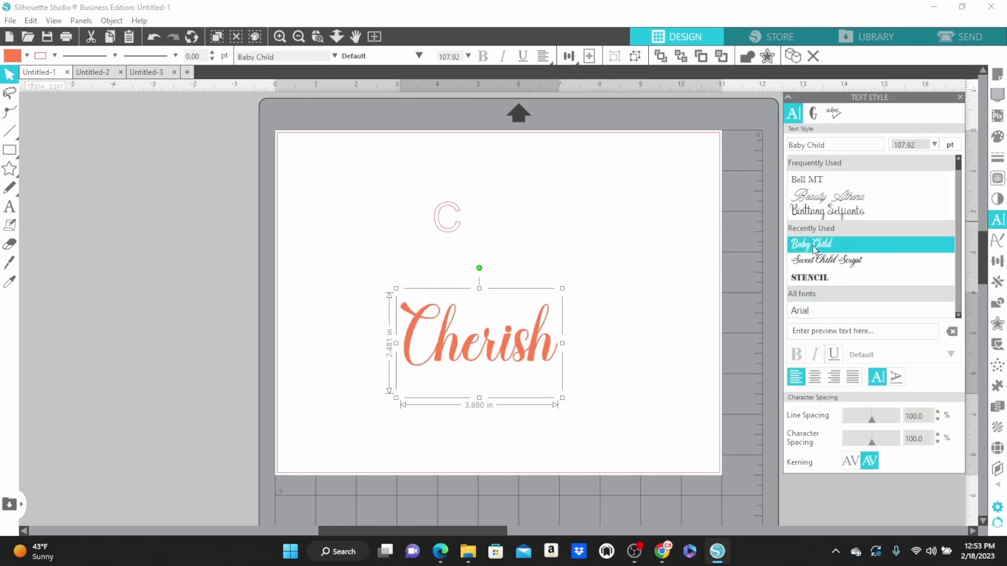
left_click_drag(562, 343, 609, 350)
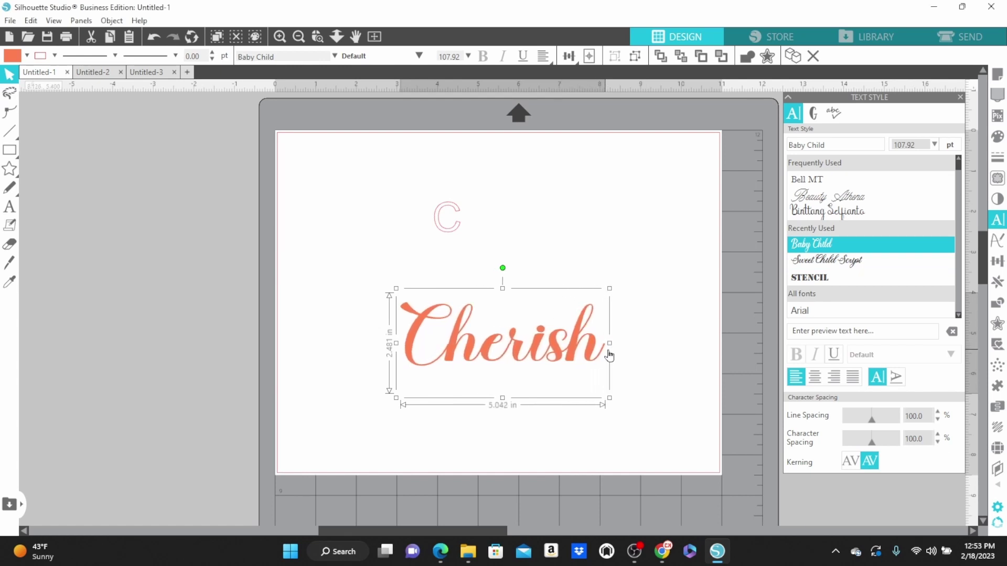
left_click_drag(503, 398, 503, 388)
- Move the "Cherish" text off the page beside the mat and scale it down proportionally to about 4.29 in wide
left_click_drag(428, 322, 116, 217)
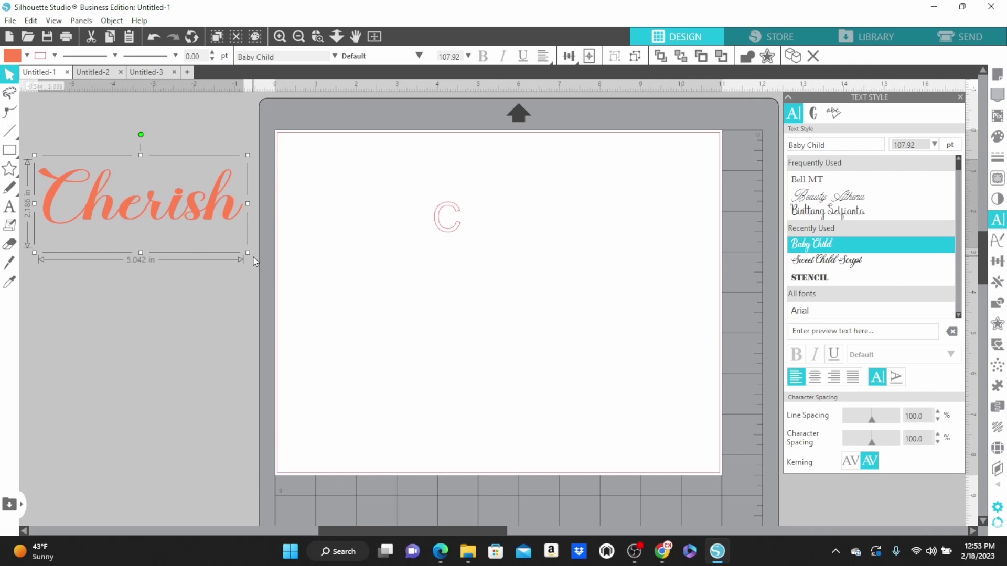
left_click_drag(248, 252, 220, 245)
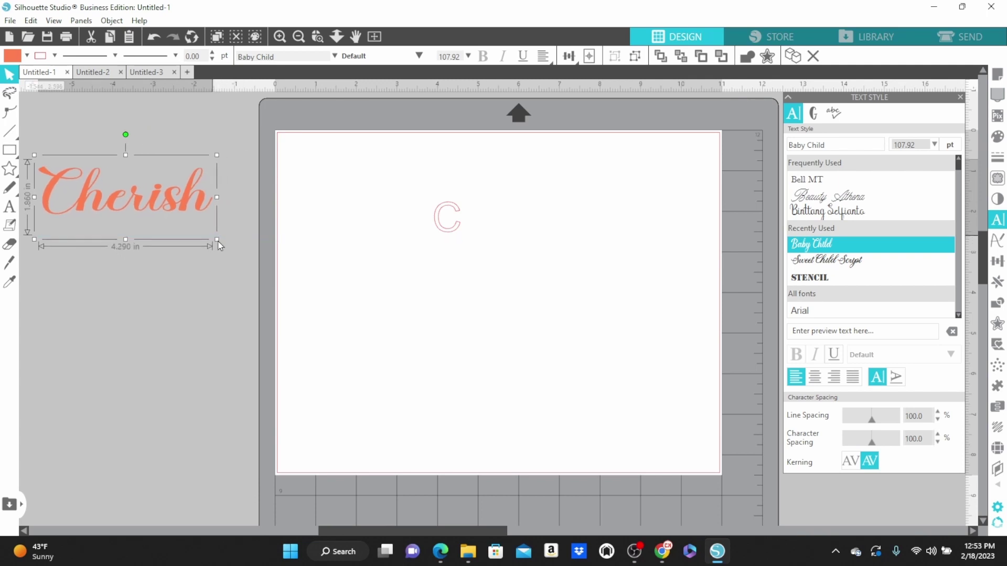
left_click(379, 201)
- Set the letter C in the Monogram Script Arrow font and enlarge it to about 4.03 in high
left_click(495, 217)
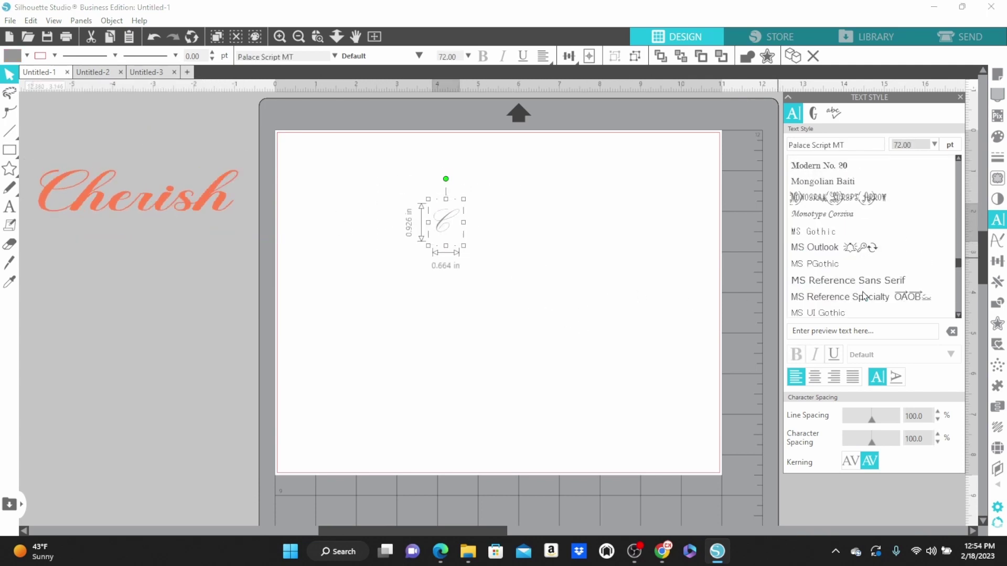
left_click(845, 217)
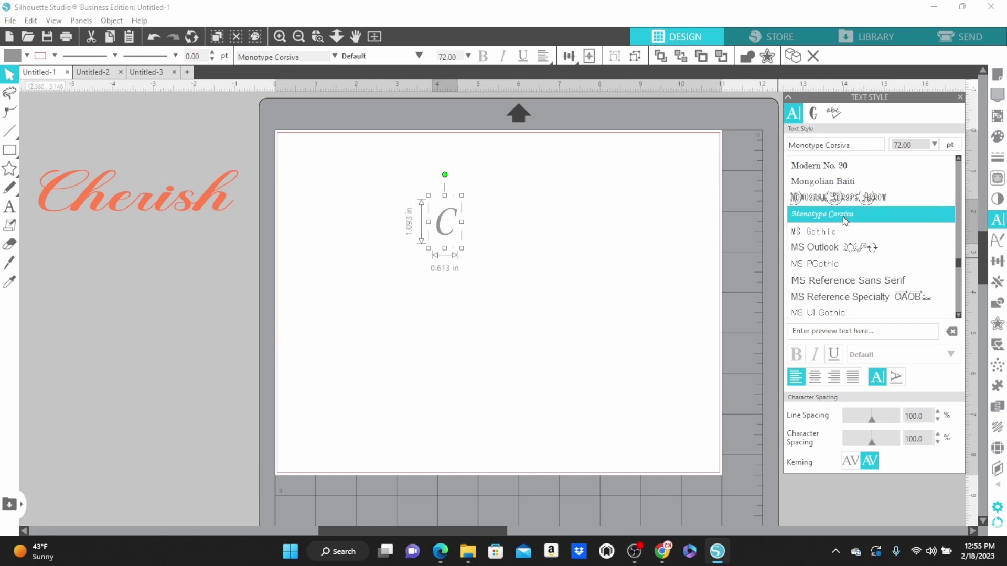
left_click(839, 199)
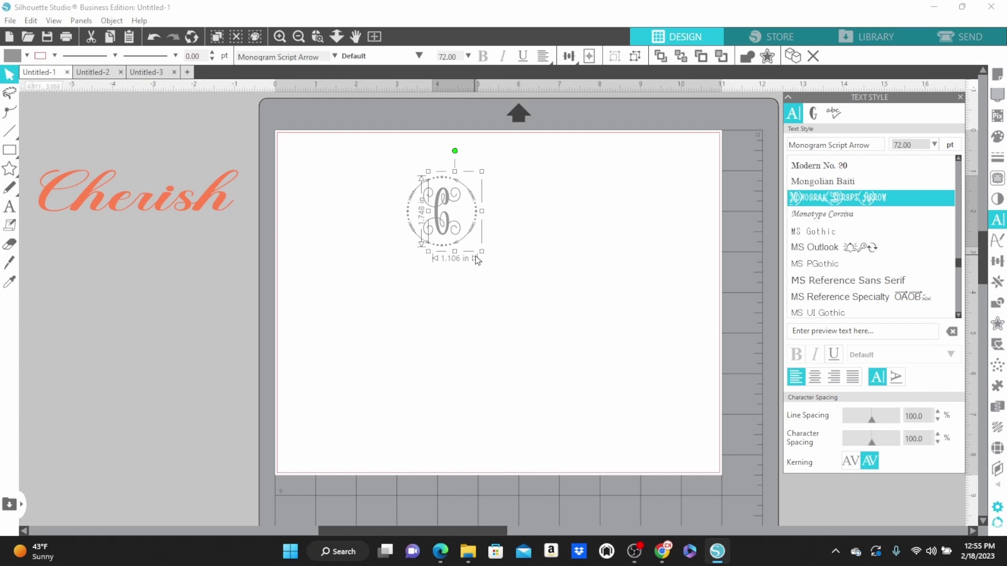
left_click_drag(481, 251, 580, 325)
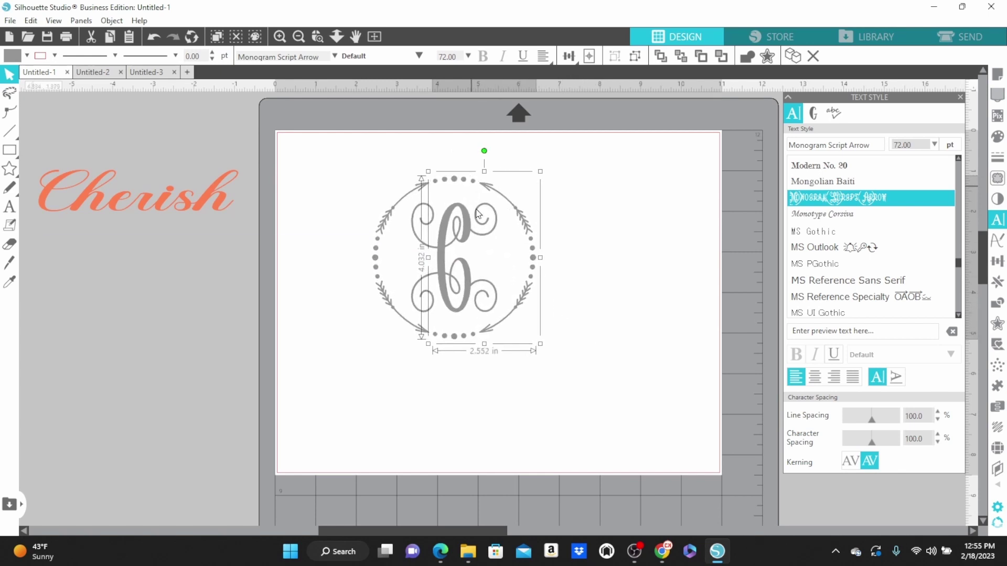
- Ungroup the monogram C and release its compound path to separate the letter from its circular frame
right_click(454, 240)
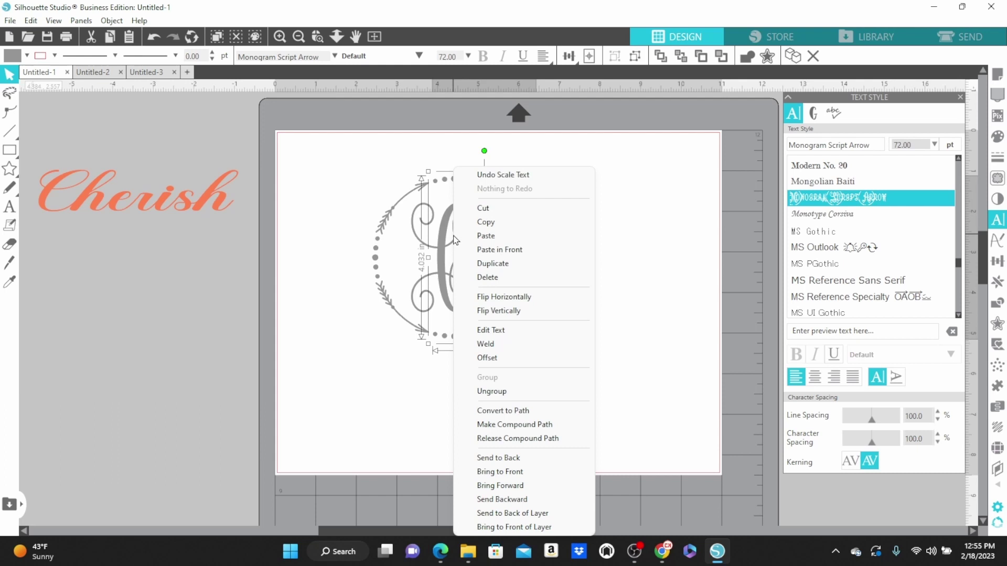
left_click(498, 392)
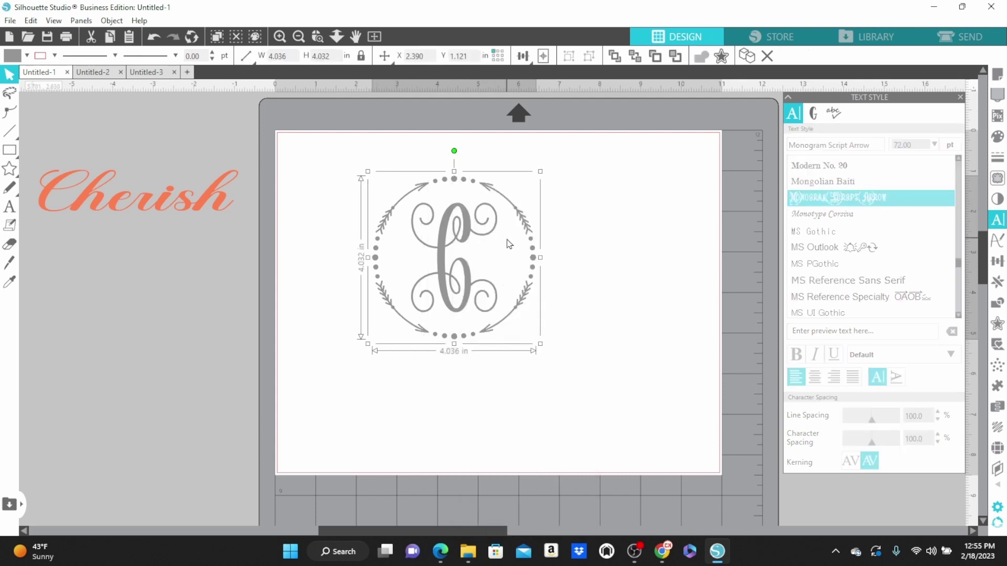
right_click(457, 242)
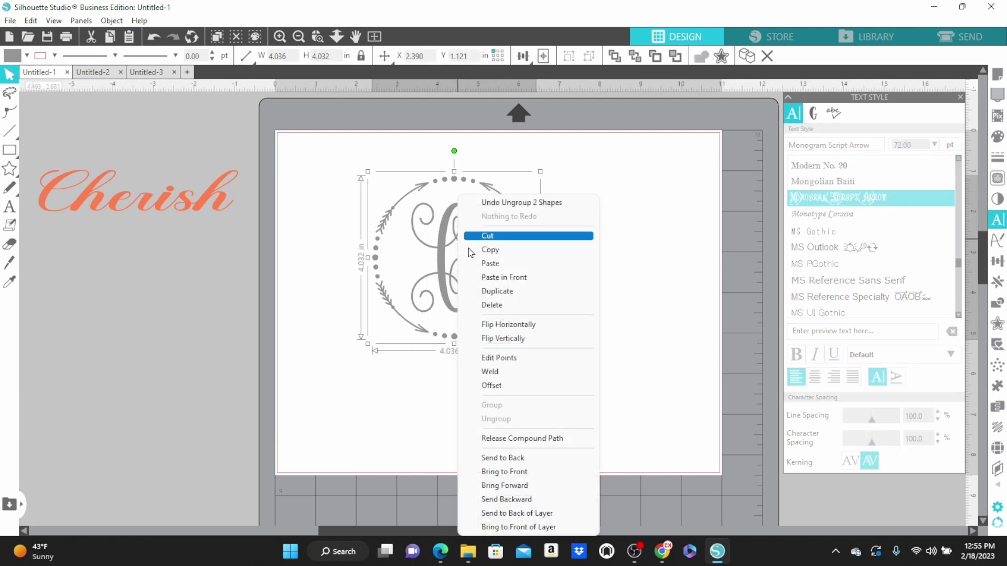
left_click(528, 441)
left_click(623, 299)
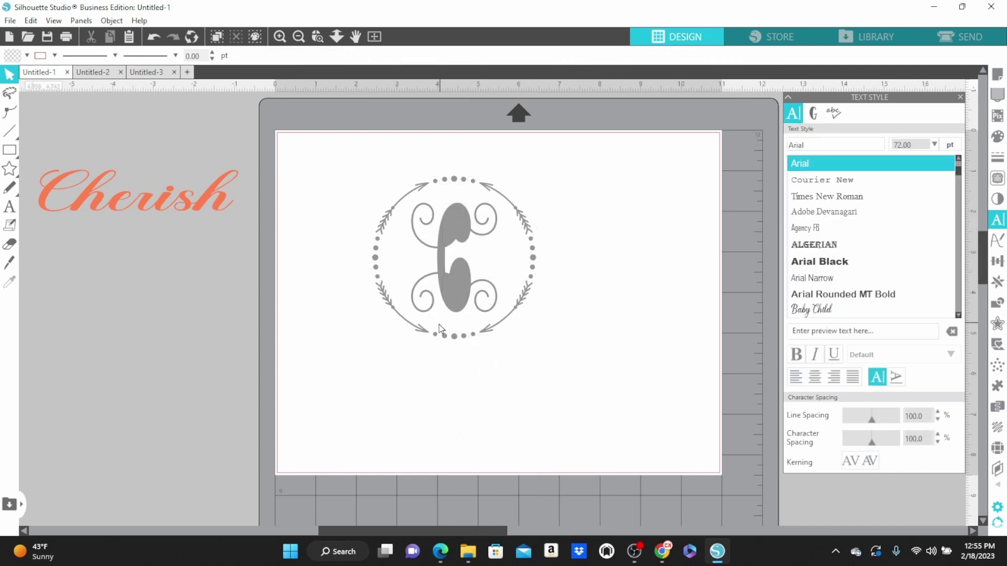
- Delete all the dots and arrows of the circular frame around the letter C
left_click(455, 333)
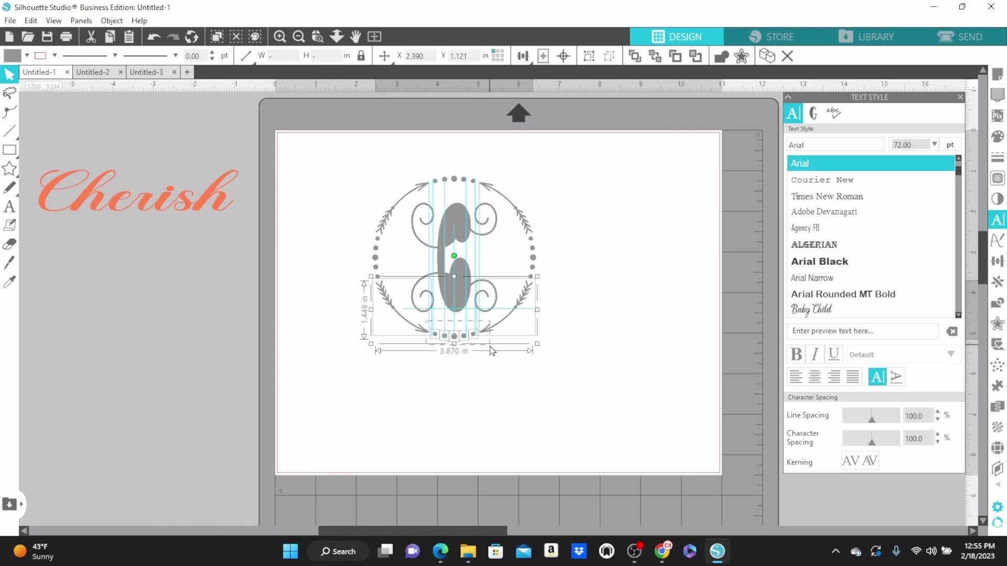
key("Delete")
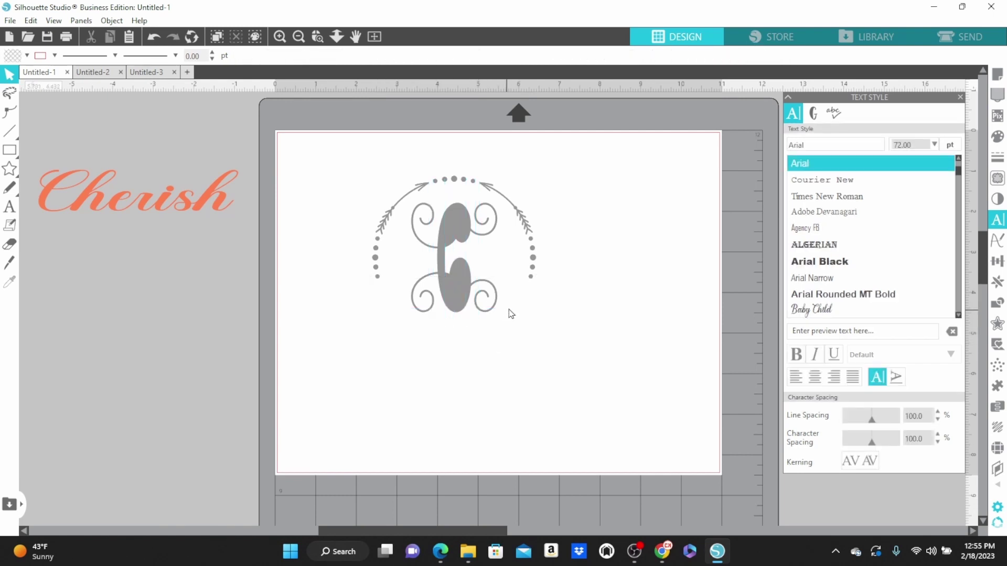
left_click(512, 195)
left_click_drag(538, 236, 545, 293)
key("Delete")
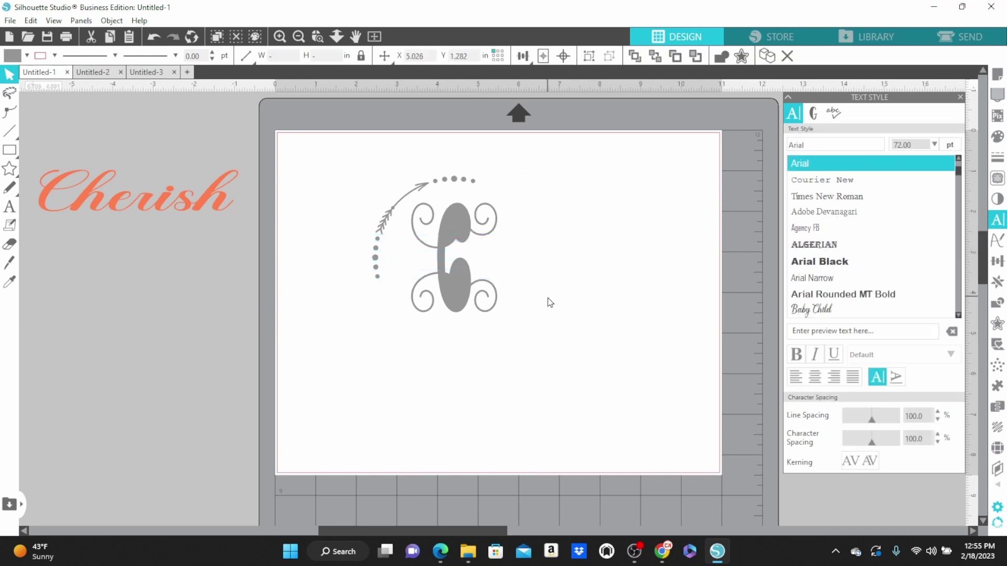
left_click_drag(383, 203, 383, 291)
key("Delete")
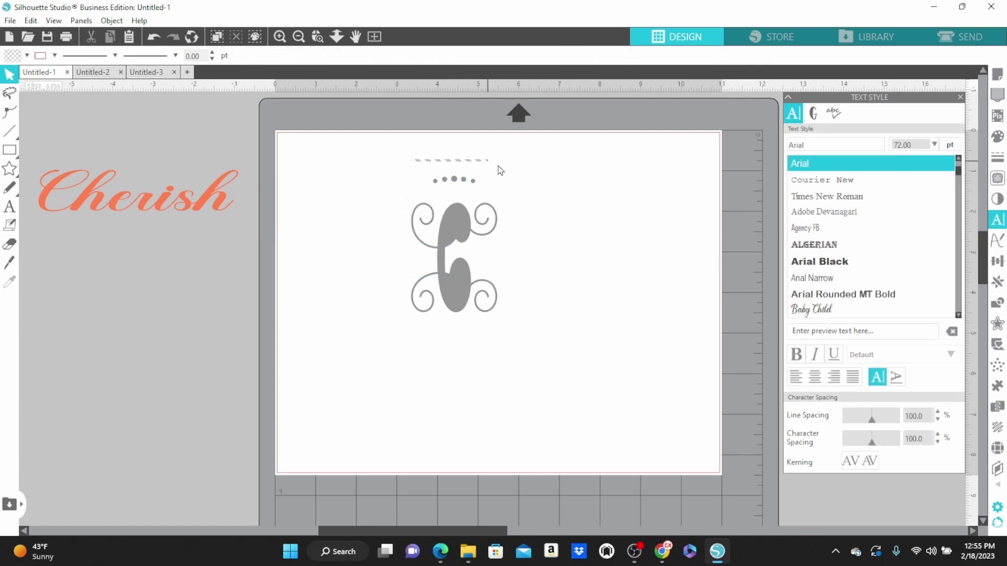
left_click_drag(490, 163, 512, 190)
key("Delete")
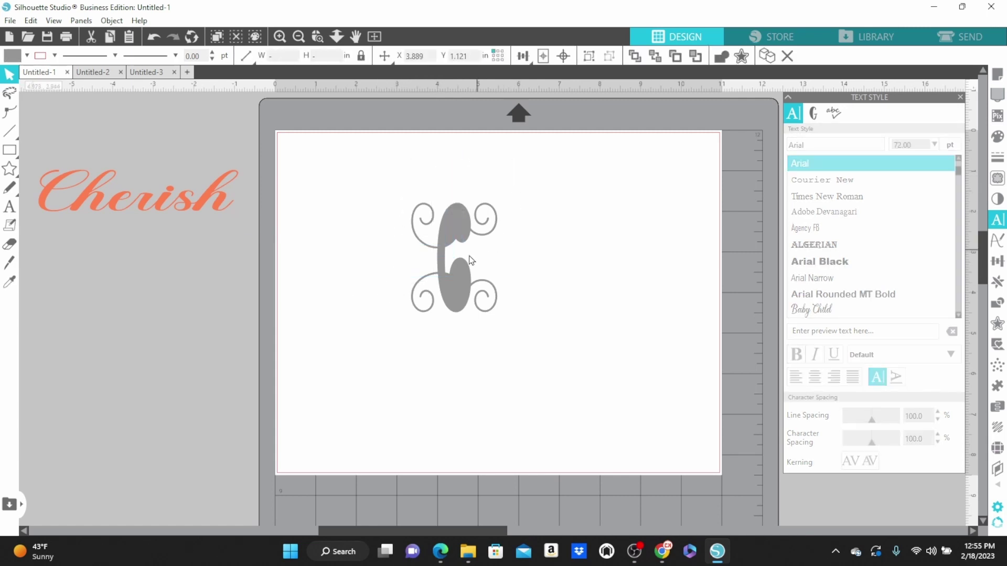
- Select all remaining pieces of the letter C and make them a compound path
left_click(449, 265)
right_click(455, 211)
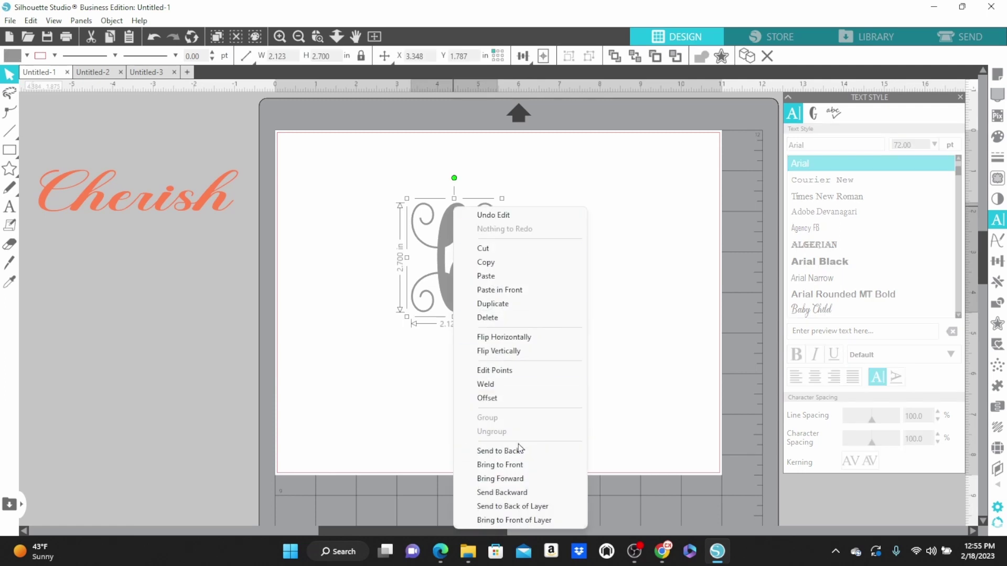
left_click(406, 367)
left_click_drag(367, 179, 532, 267)
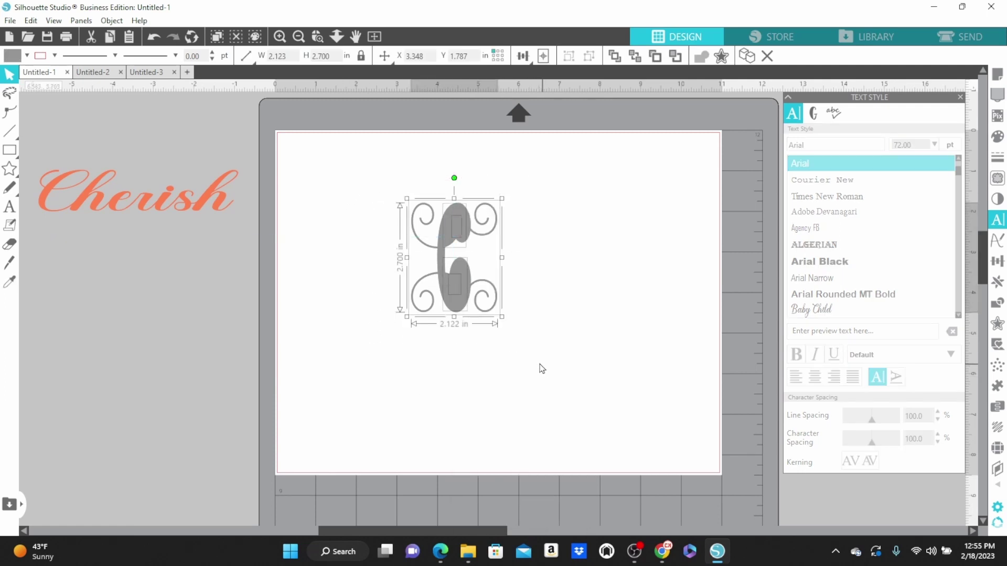
right_click(465, 294)
left_click(524, 439)
left_click(557, 352)
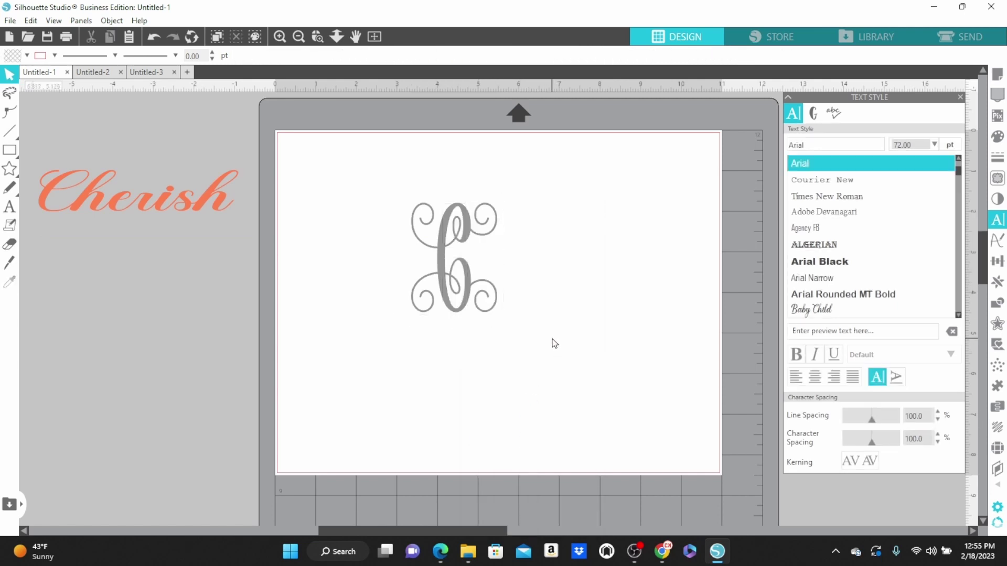
- Enlarge the letter C to about 5.13 in wide and 6.53 in high on the page
left_click(498, 309)
left_click_drag(502, 317, 634, 389)
left_click_drag(407, 198, 336, 175)
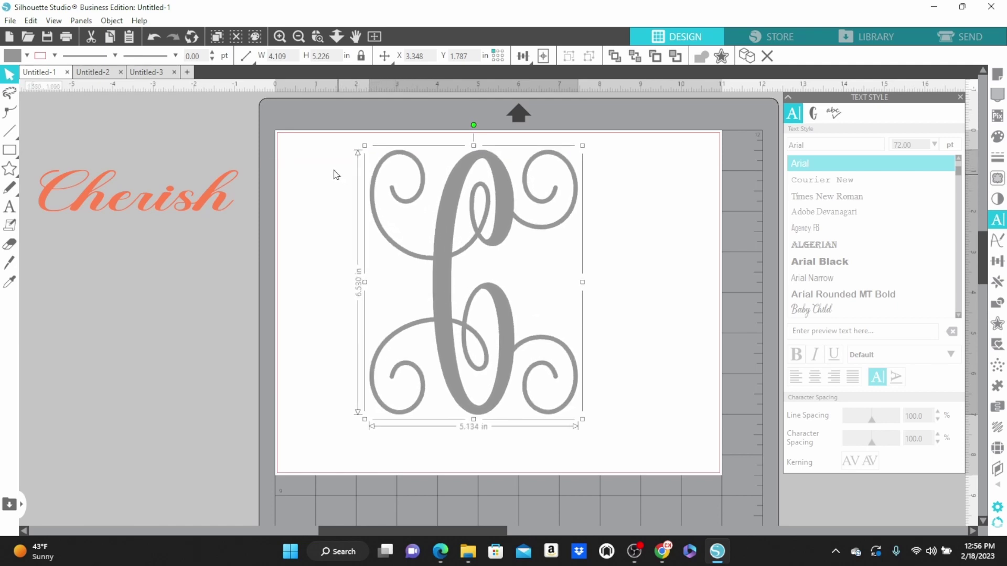
- Erase the thin flourish loop inside the lower curve of the letter C with the Eraser tool
left_click(10, 244)
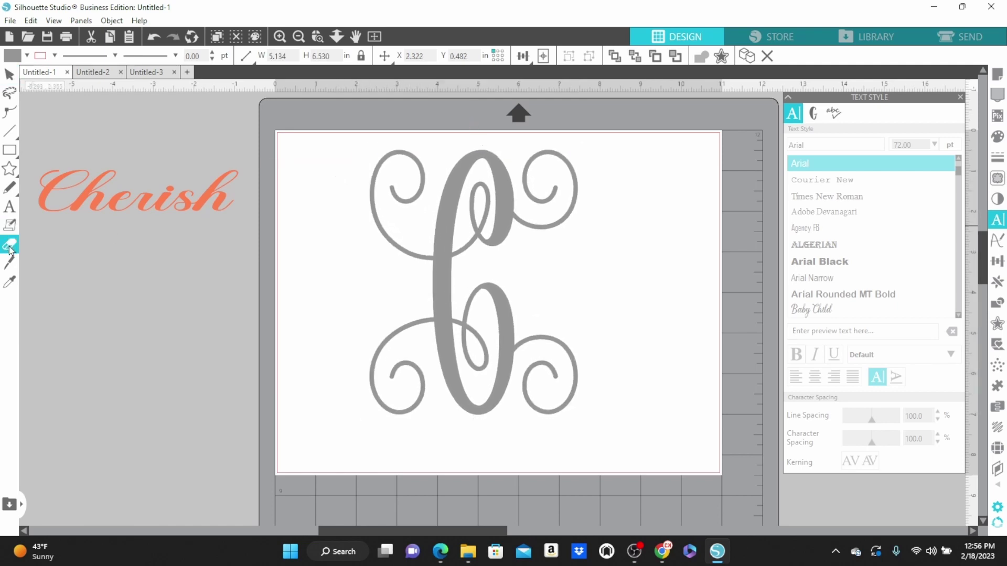
mouse_move(465, 362)
left_mouse_down()
mouse_move(472, 328)
mouse_move(461, 321)
mouse_move(482, 366)
mouse_move(488, 340)
left_mouse_up()
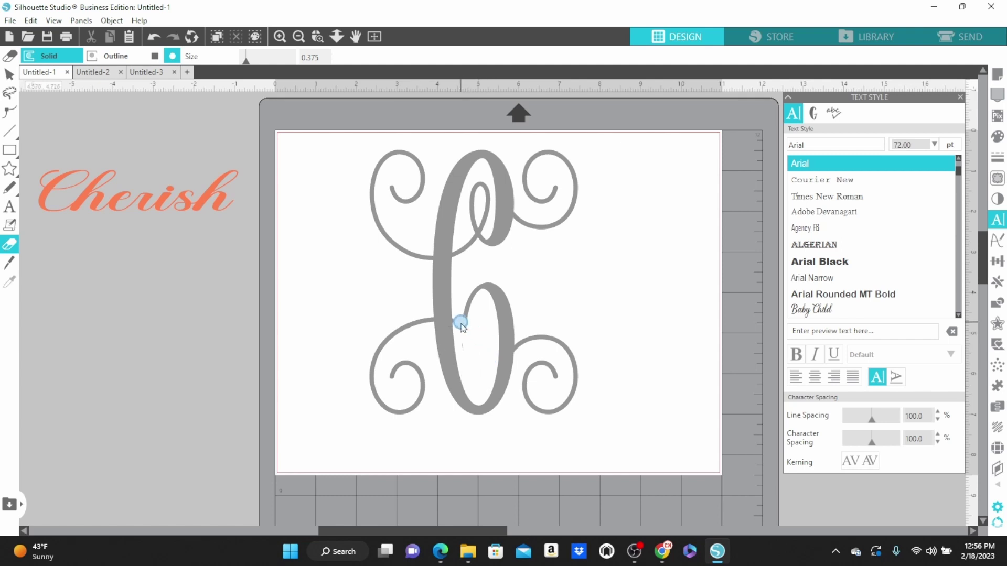
left_click_drag(460, 321, 477, 347)
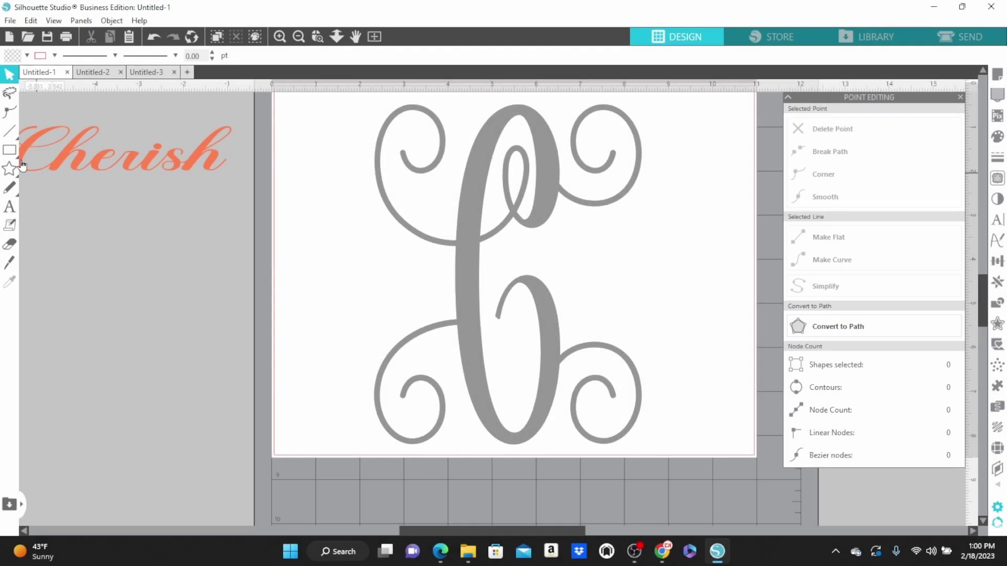
- Draw a thin horizontal rectangle about 6.61 in wide and 0.09 in high across the lower part of the letter C
mouse_move(9, 152)
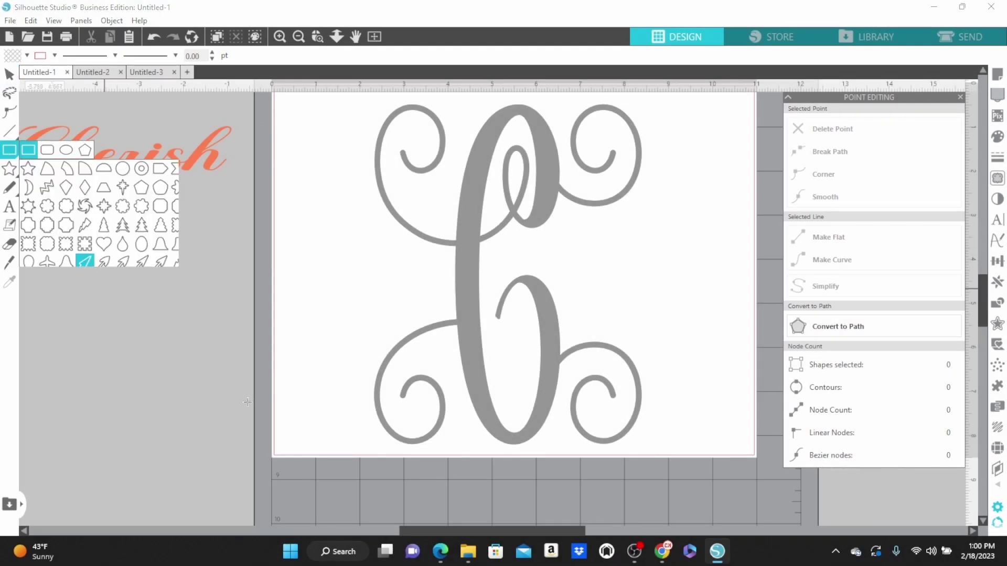
left_click_drag(369, 354, 660, 352)
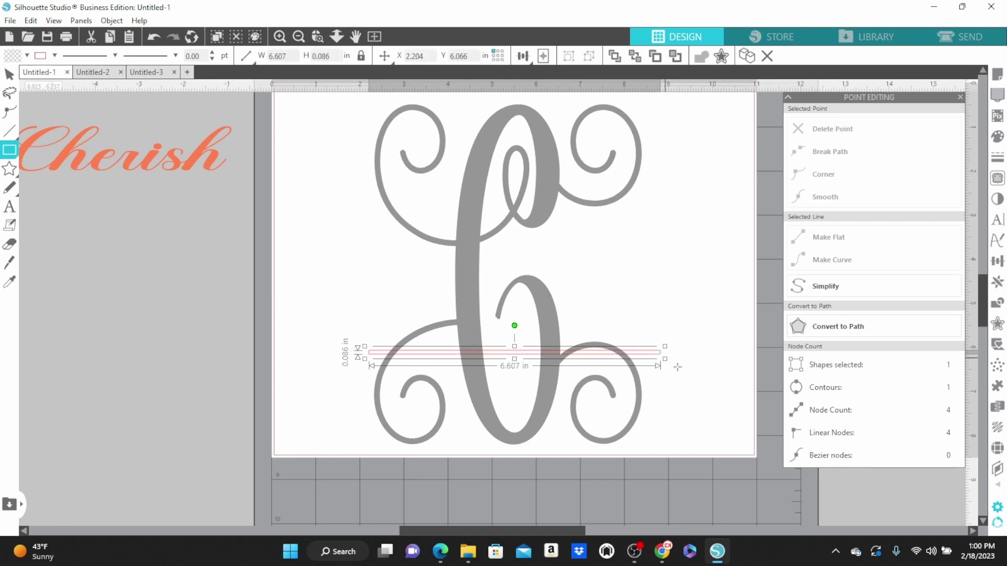
- Fill the thin horizontal bar across the letter C with grey 959595
left_click(10, 76)
left_click(676, 388)
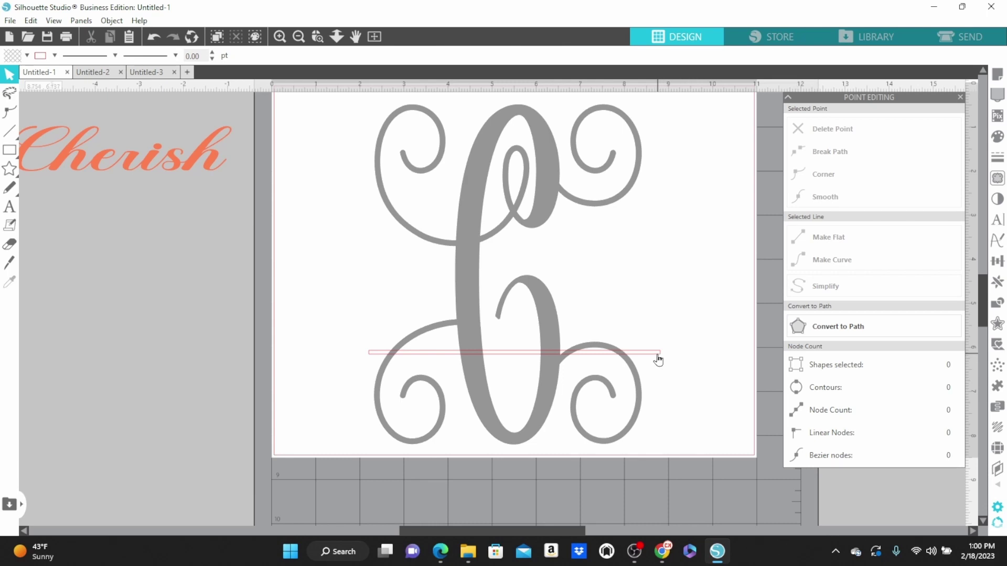
left_click(660, 361)
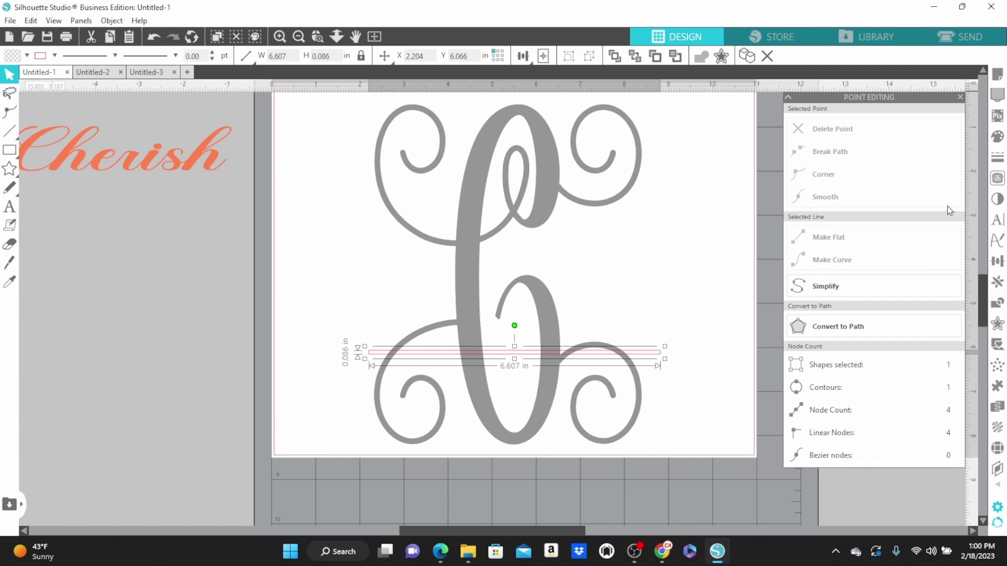
left_click(999, 135)
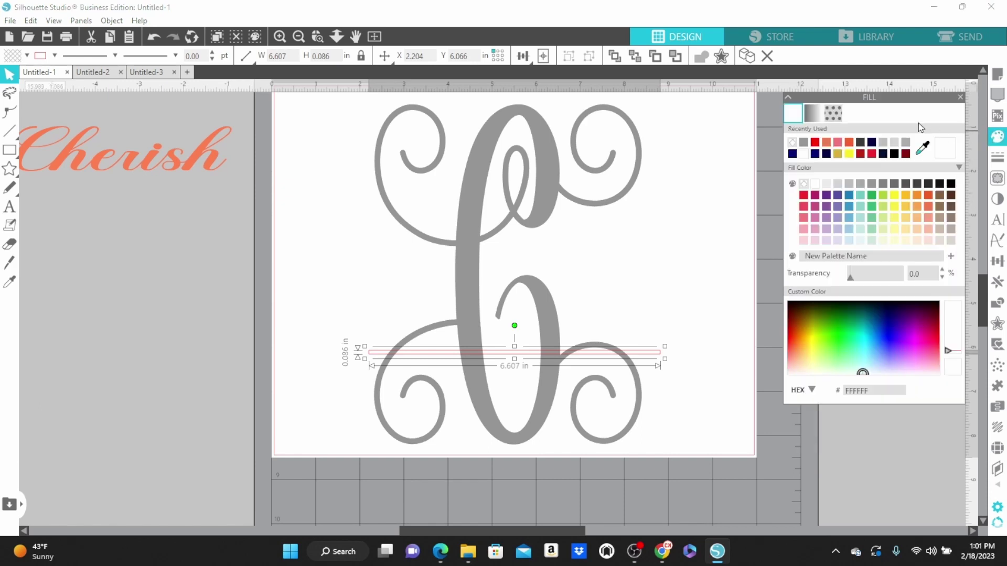
left_click(804, 142)
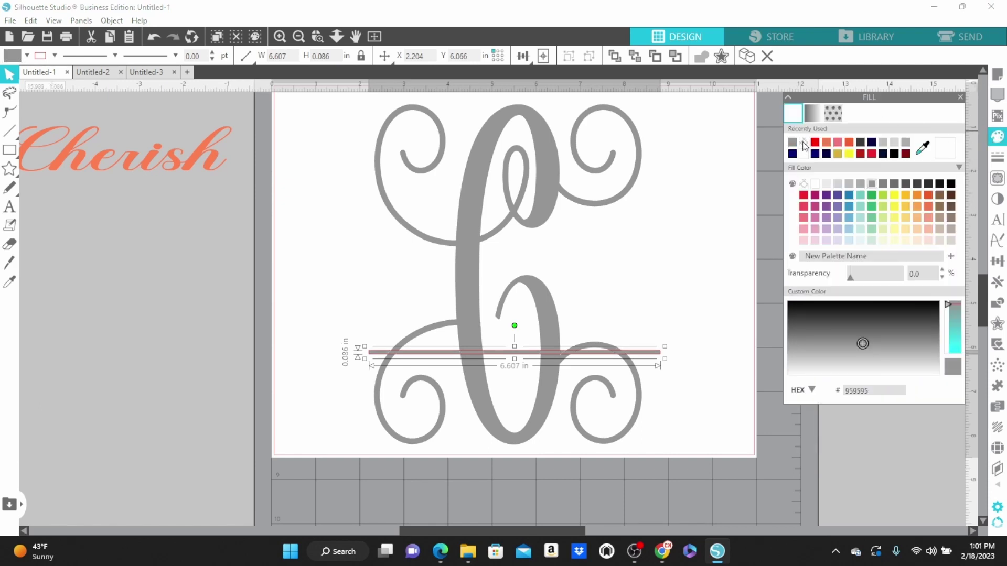
- Set the bar's line color to transparent
left_click(998, 157)
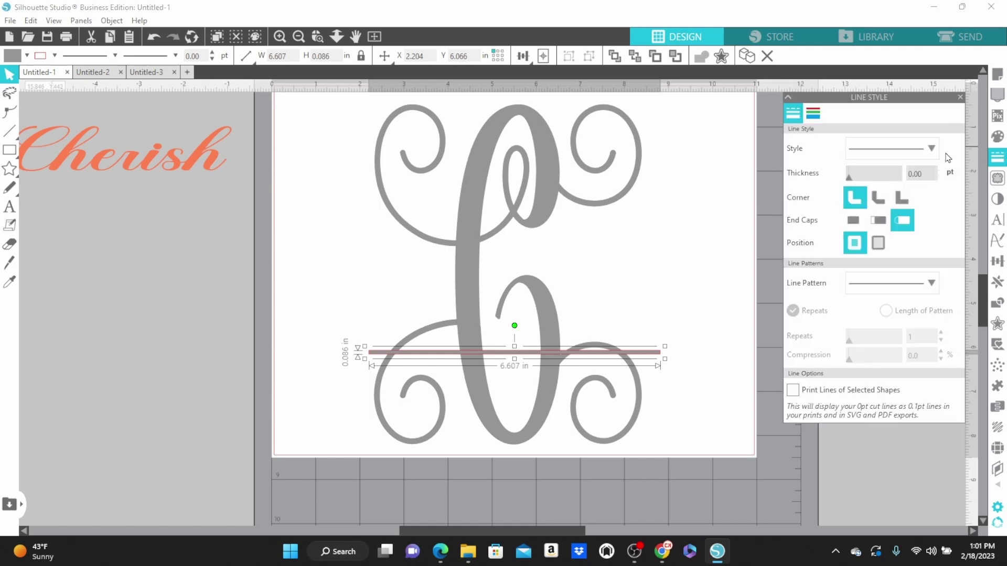
left_click(813, 114)
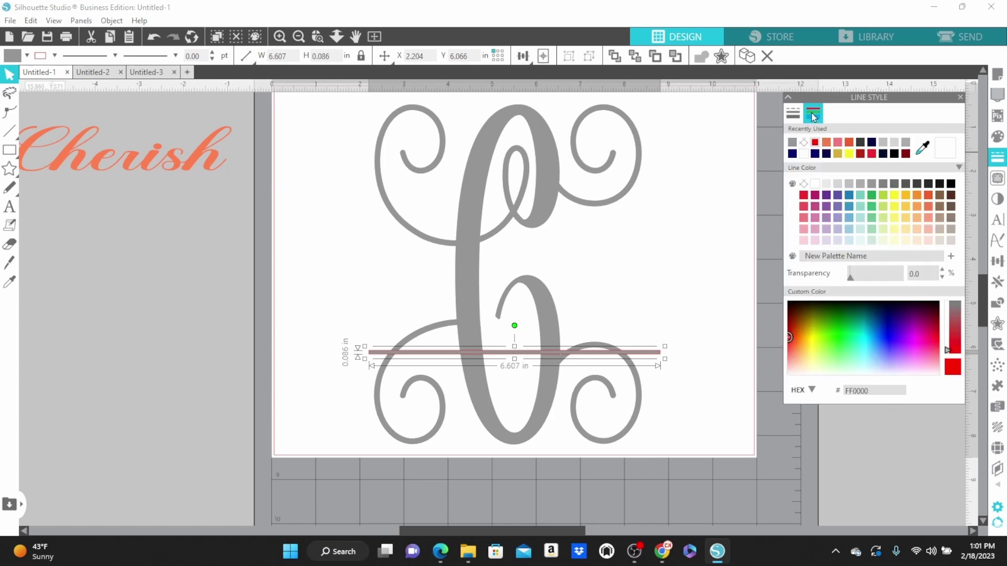
left_click(804, 142)
left_click(713, 381)
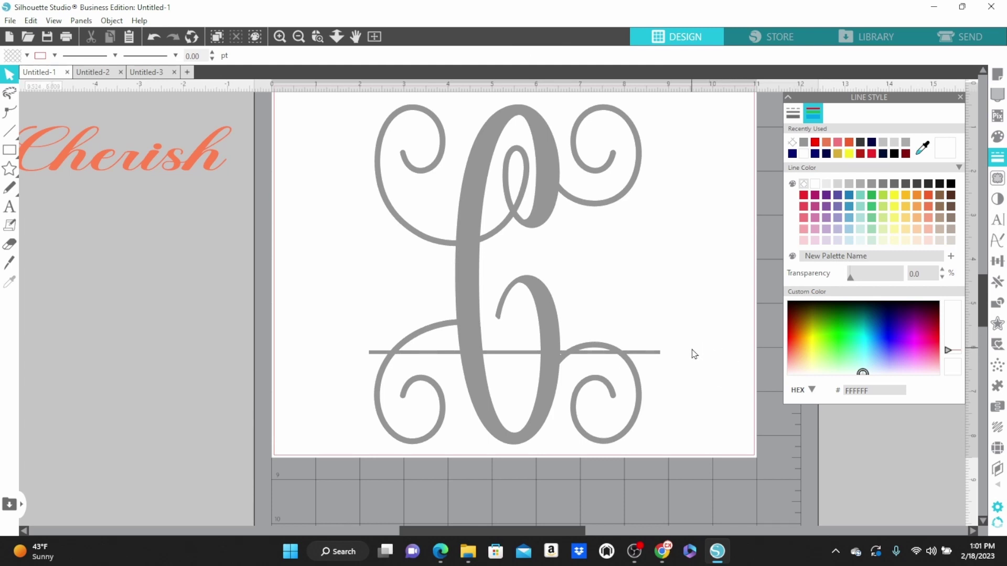
- Nudge the horizontal bar up to a Y position of 5.866 in
left_click(660, 357)
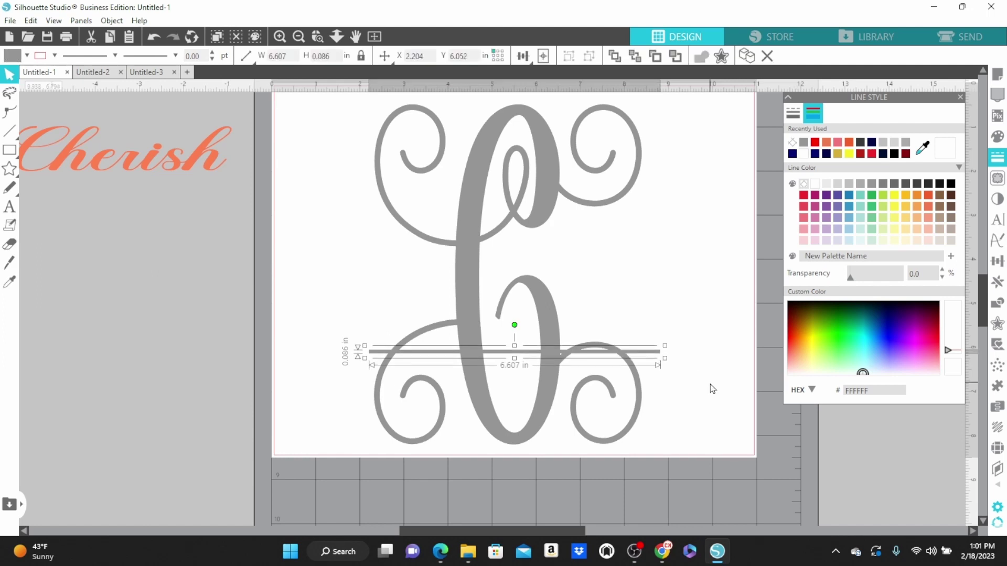
key("Up")
key("Up")
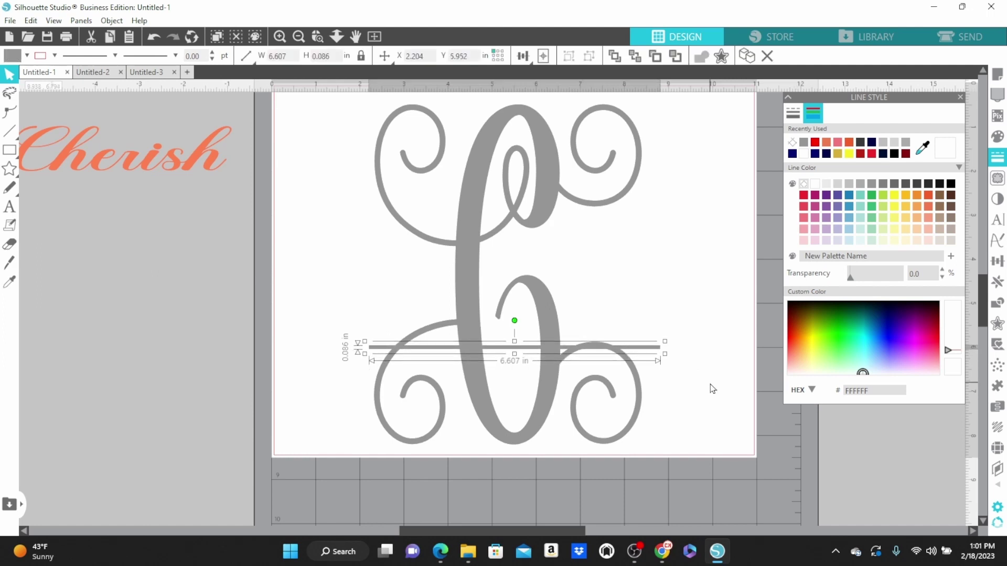
key("Up")
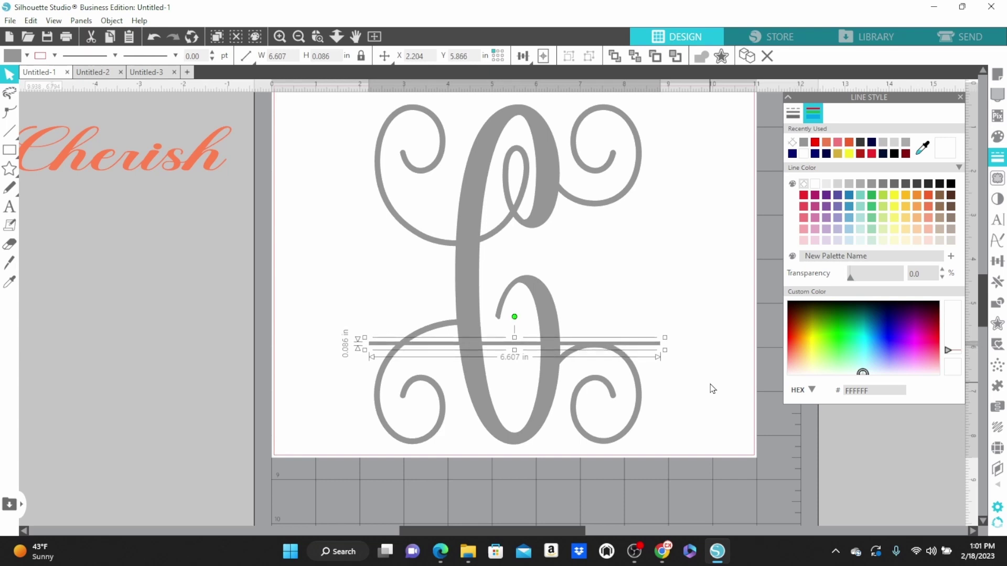
left_click(711, 369)
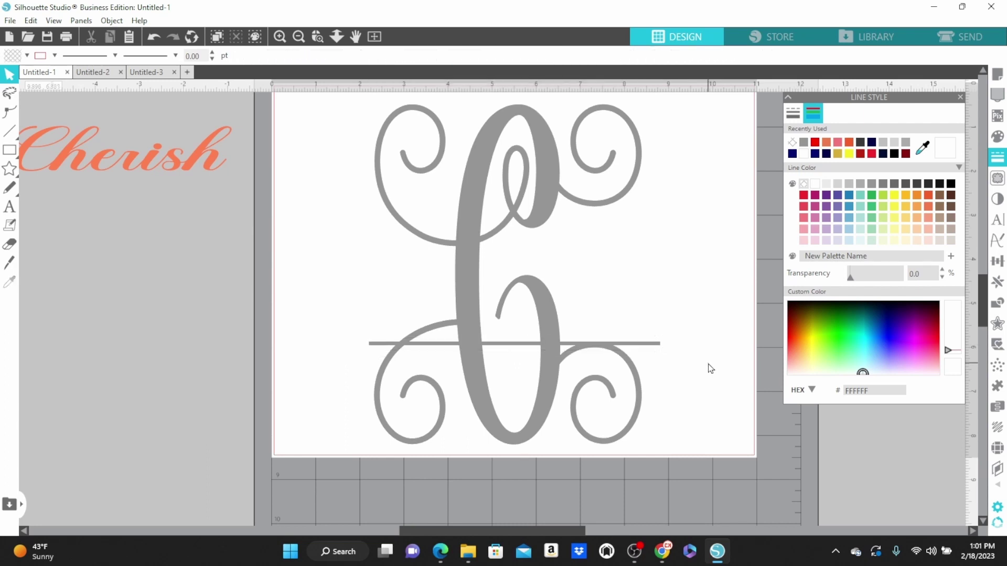
- Duplicate the horizontal bar directly below itself with Replicate
left_click(654, 345)
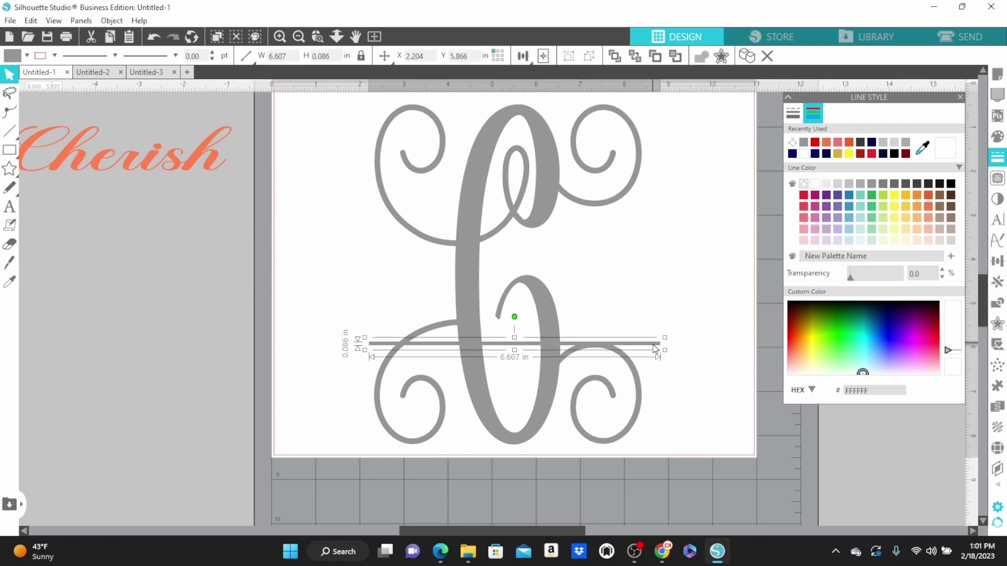
left_click(111, 21)
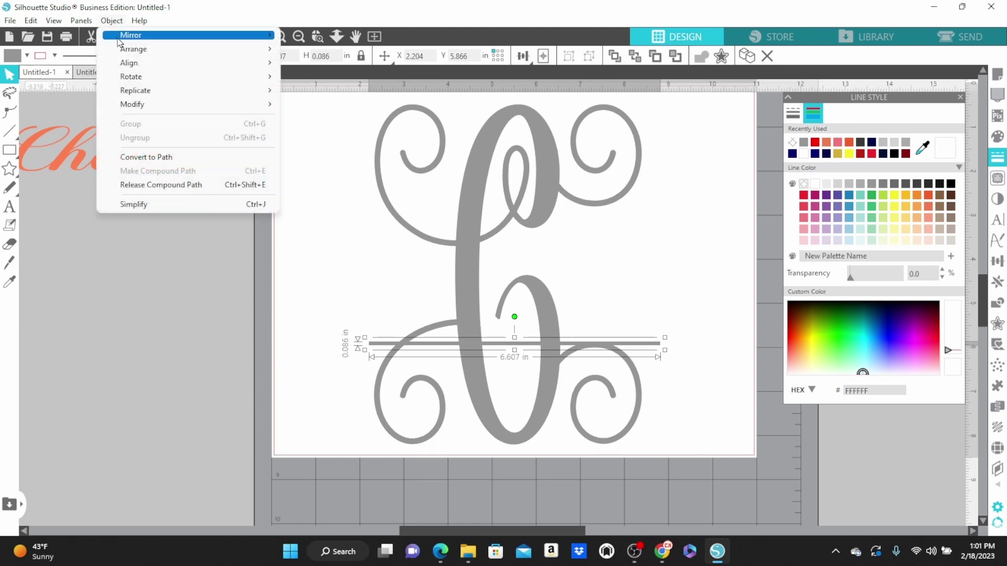
mouse_move(118, 38)
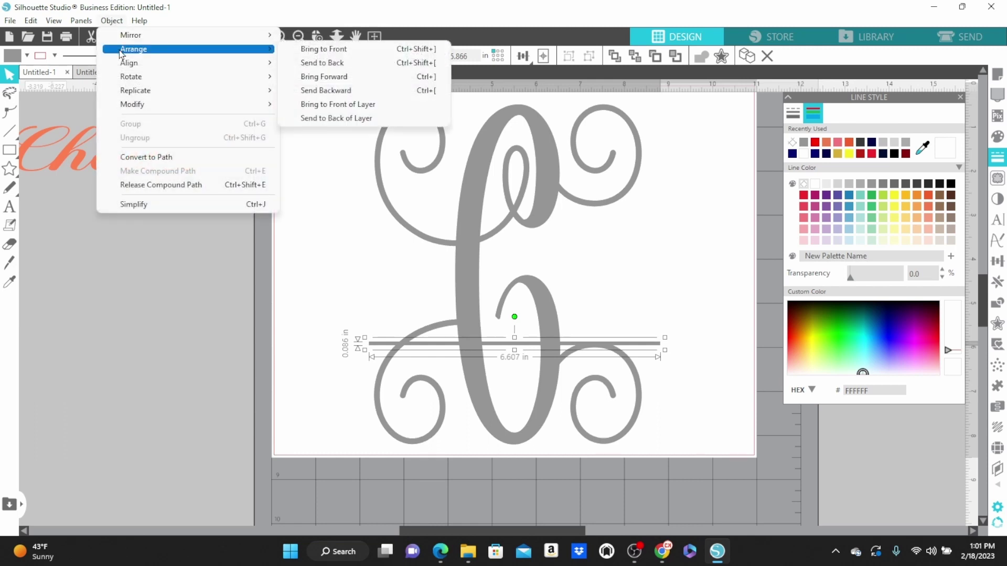
mouse_move(127, 67)
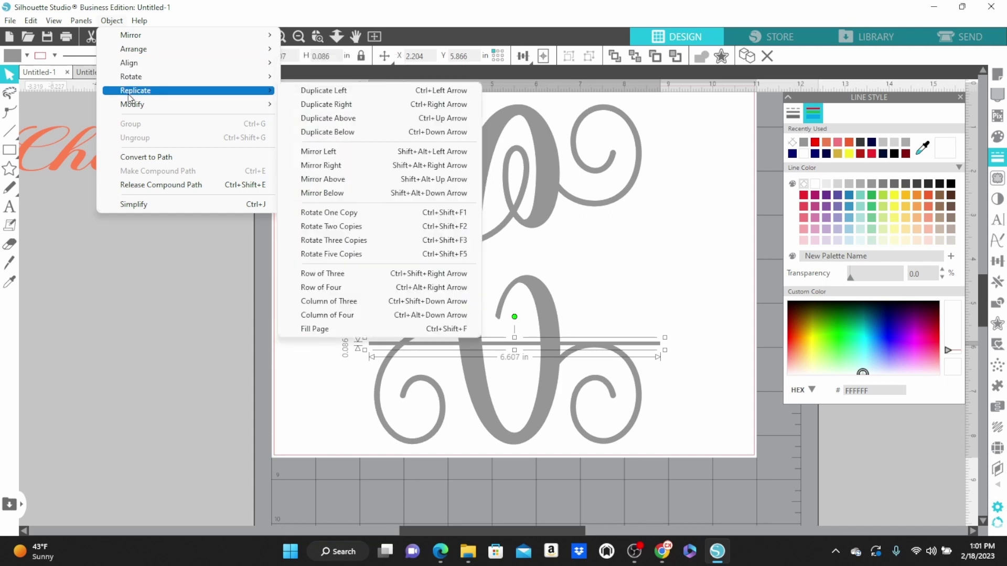
left_click(340, 134)
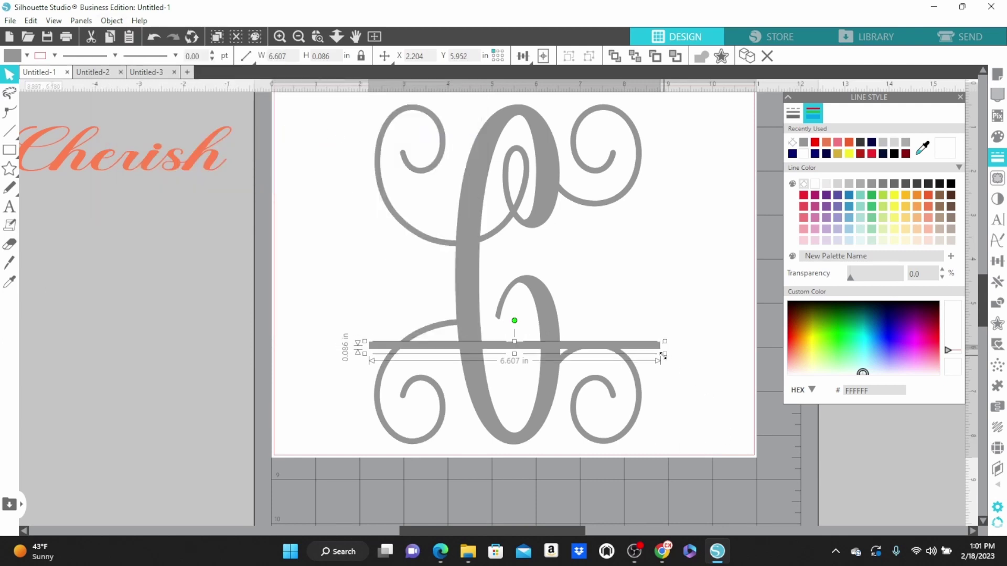
- Nudge the duplicate bar down until both bars together span about 0.84 in across the letter's lower part
key("Down")
key("Down")
key("Down")
key("Down")
key("Down")
key("Down")
key("Down")
key("Down")
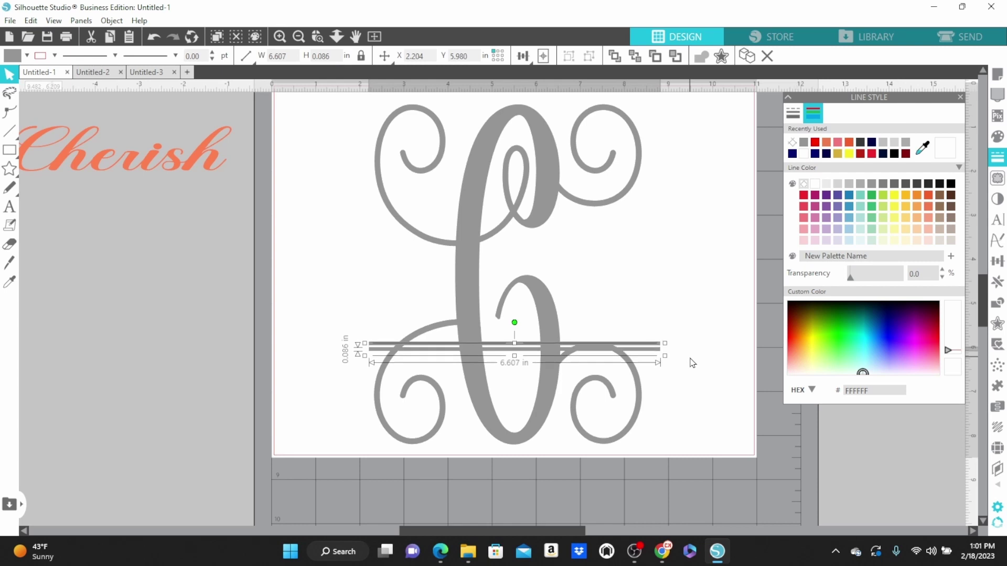
key("Down")
key("Down")
key("Down")
key("Down")
key("Down")
key("Down")
key("Down")
key("Down")
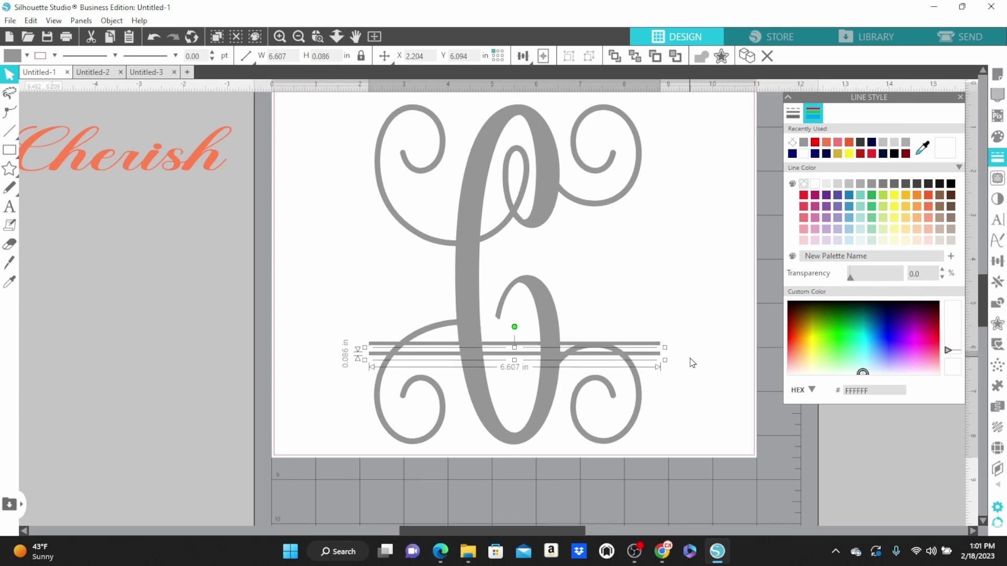
key("Down")
key("Down")
key("Down")
key("Down")
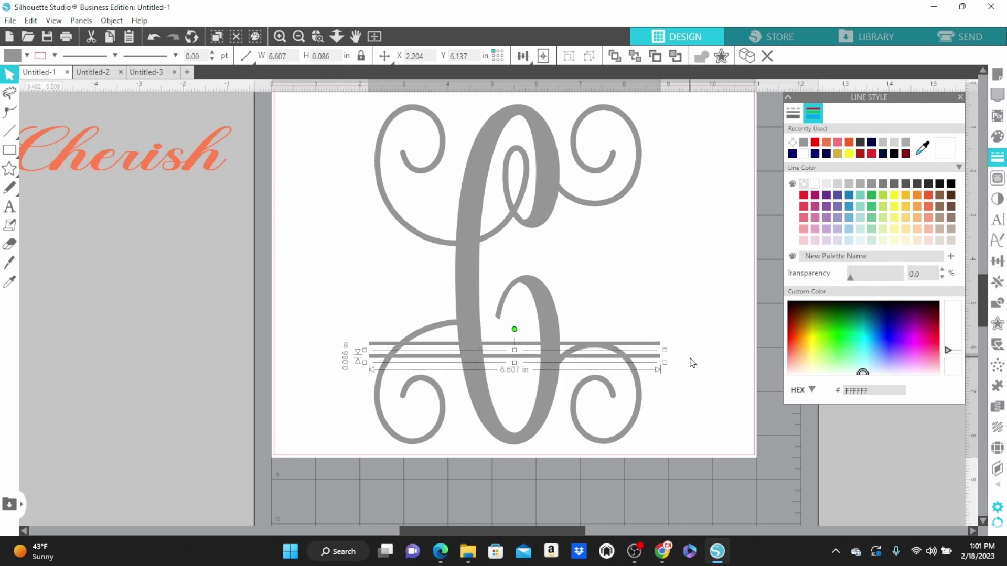
key("Down")
key("Down")
key("Down")
key("Down")
key("Down")
key("Down")
key("Down")
key("Down")
key("Down")
key("Down")
key("Down")
key("Down")
key("Down")
key("Down")
key("Down")
key("Down")
key("Down")
key("Down")
key("Down")
key("Down")
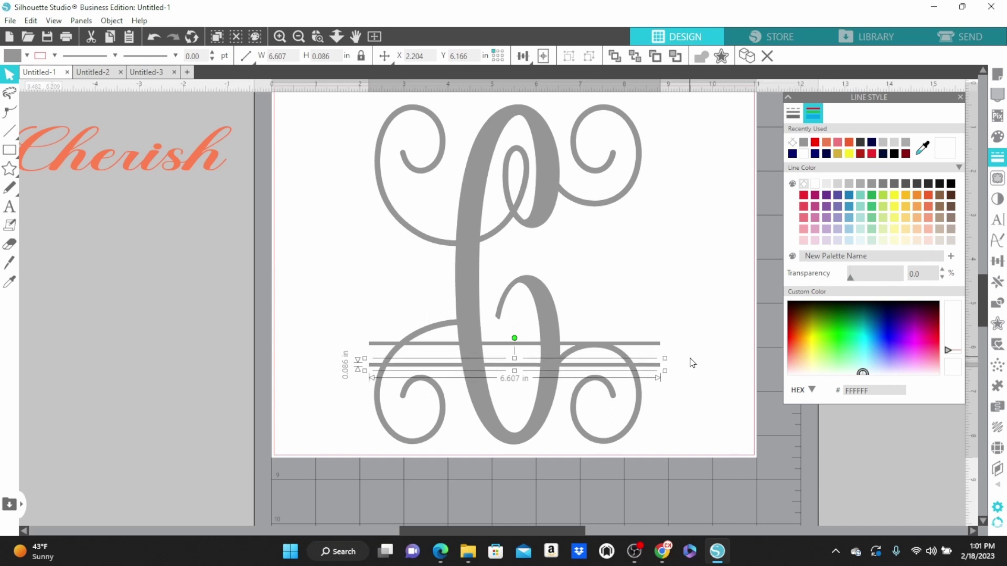
key("Down")
key("Down")
key("Down")
key("Down")
key("Down")
key("Down")
key("Down")
key("Down")
key("Down")
key("Down")
key("Down")
key("Down")
key("Down")
key("Down")
key("Down")
key("Down")
key("Down")
key("Down")
key("Down")
key("Down")
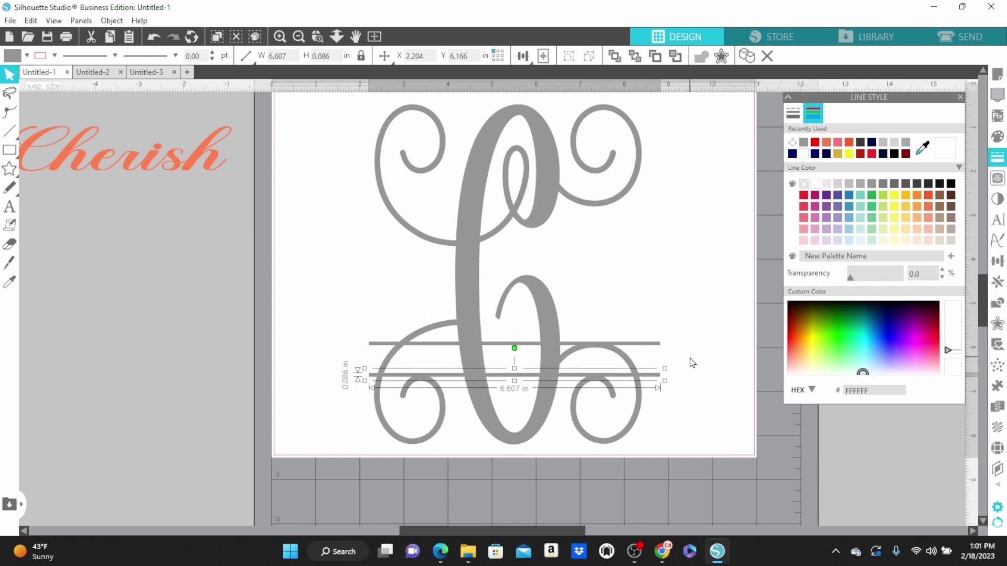
key("Up")
key("Up")
key("Up")
key("Up")
key("Up")
key("Up")
key("Up")
key("Up")
key("Up")
key("Up")
key("Up")
key("Up")
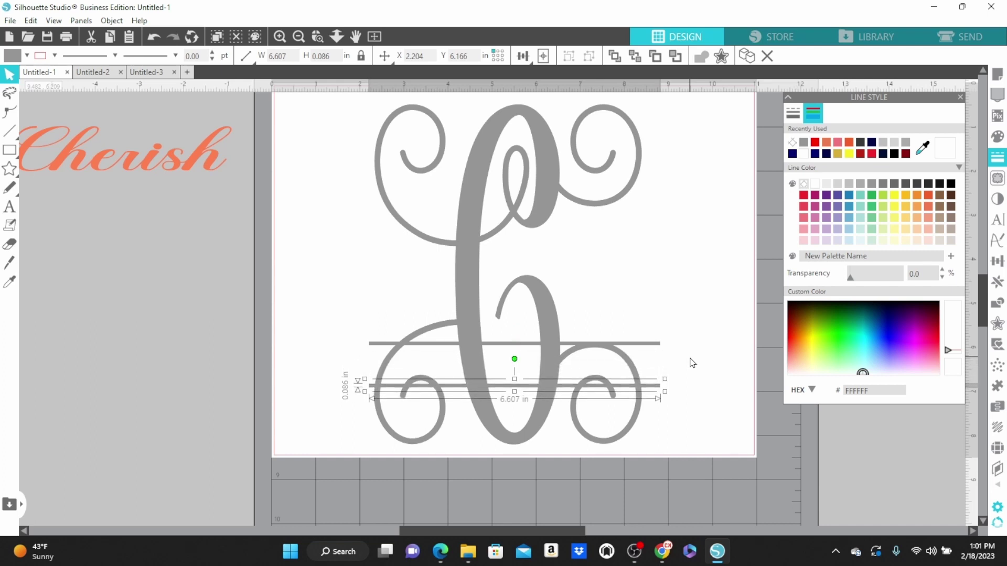
left_click(692, 362)
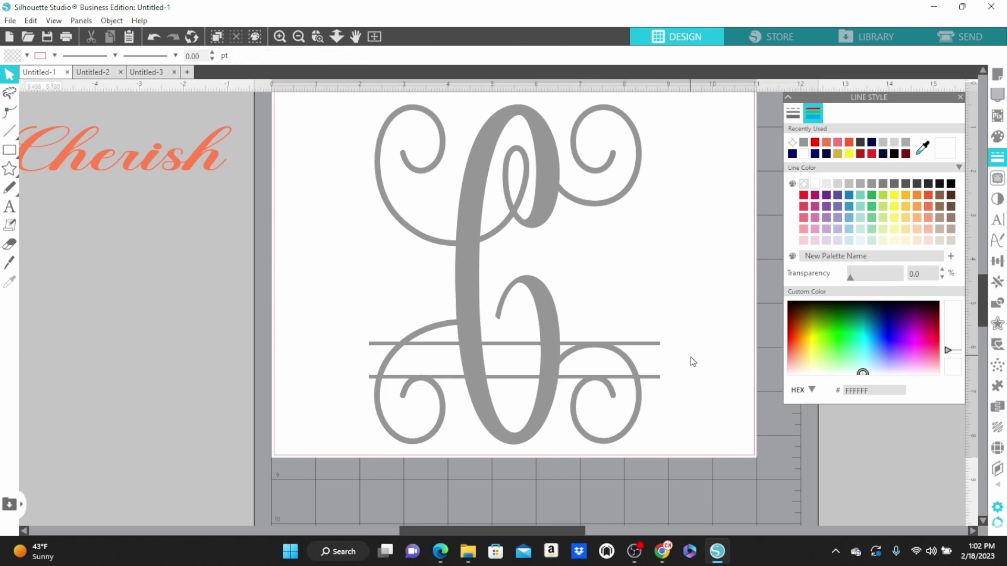
- Select both horizontal bars and group them
left_click(646, 344)
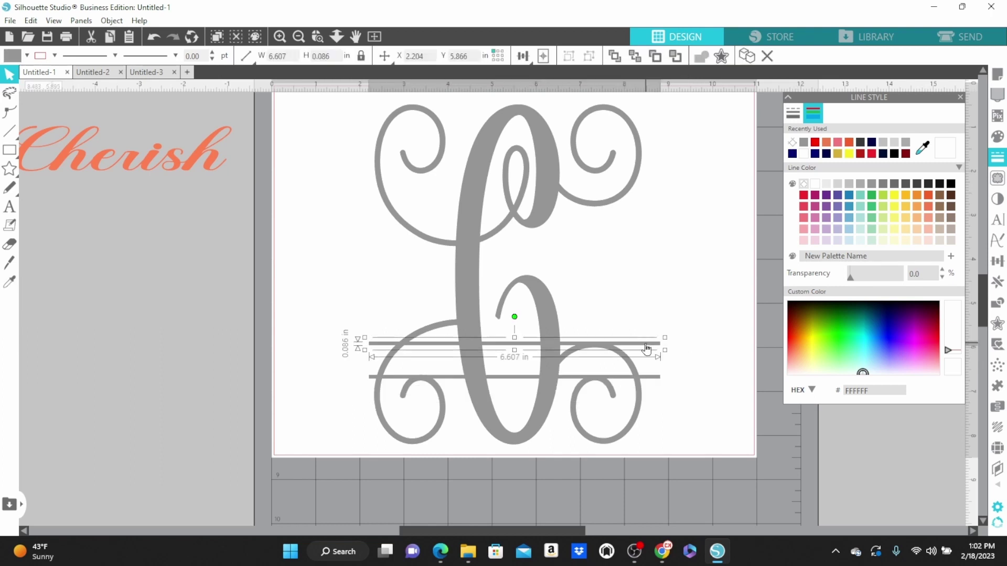
left_click(654, 377, "shift")
right_click(675, 310)
left_click(714, 405)
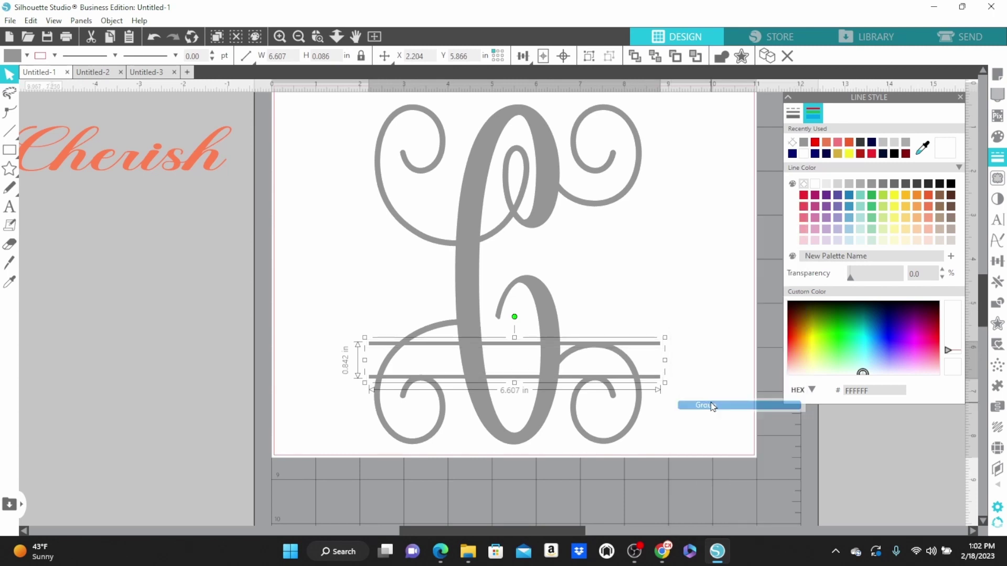
left_click(716, 318)
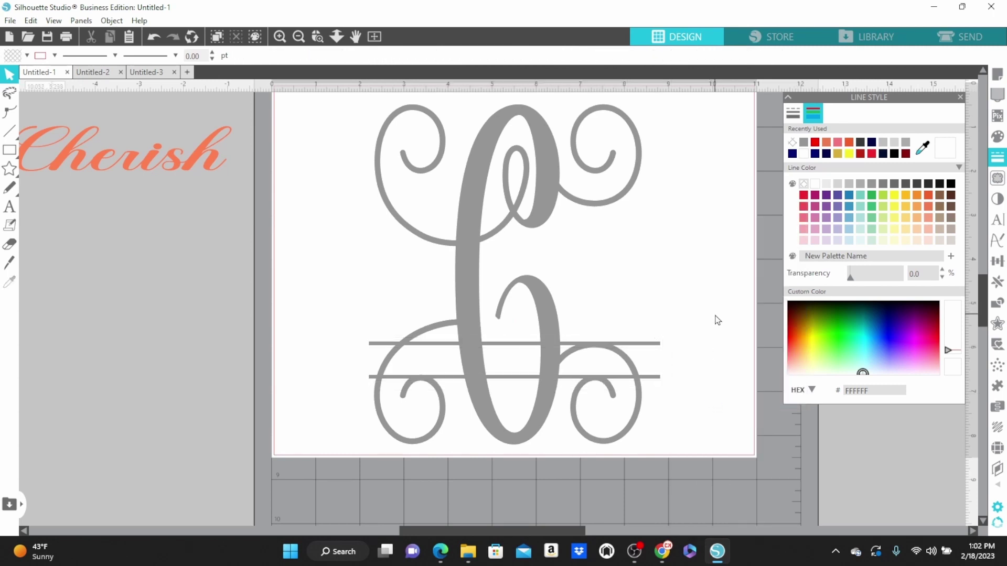
- Cut the letter C with the grouped bars using Subtract All, and move the bars up off the cuts
left_click_drag(377, 294, 691, 435)
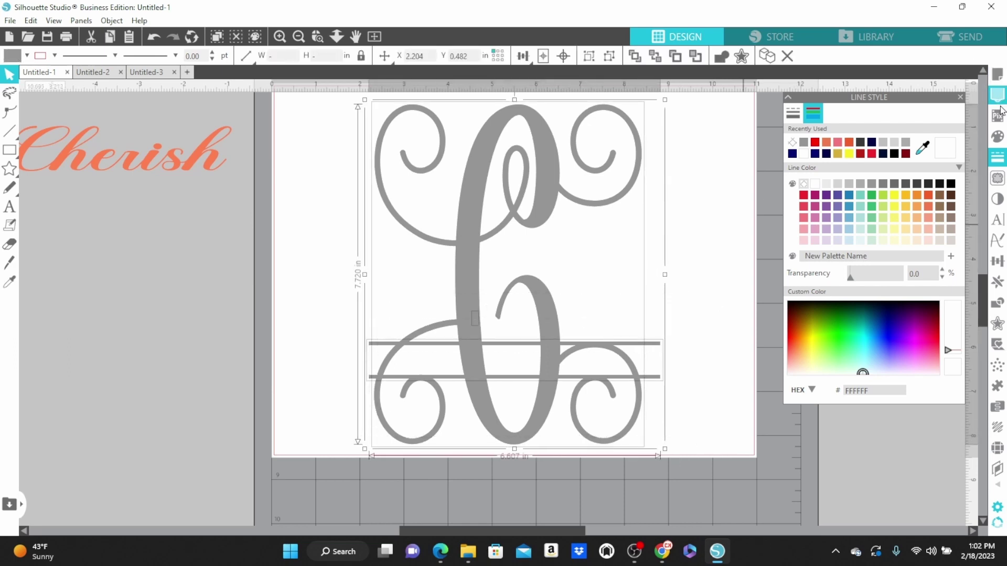
left_click(999, 308)
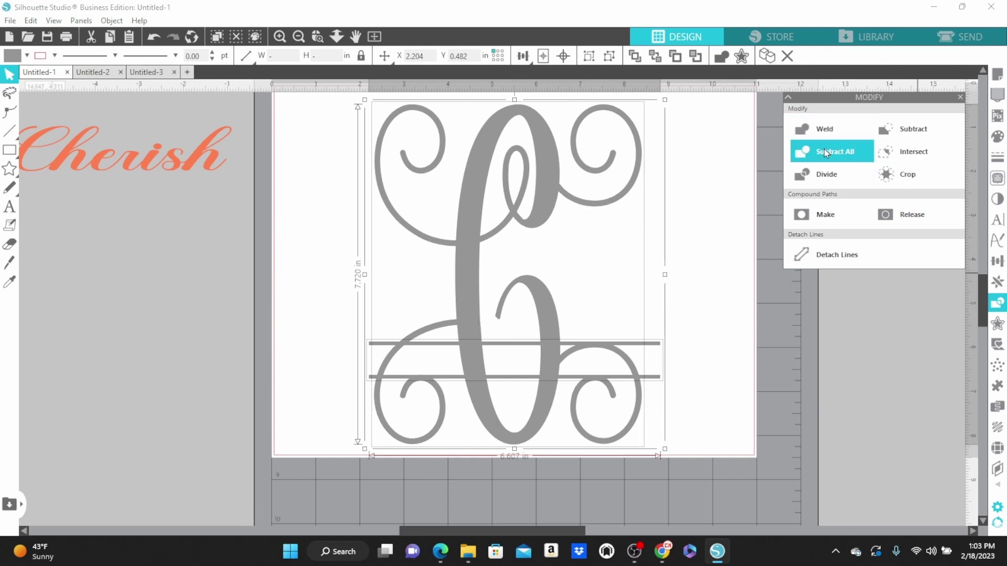
left_click(716, 347)
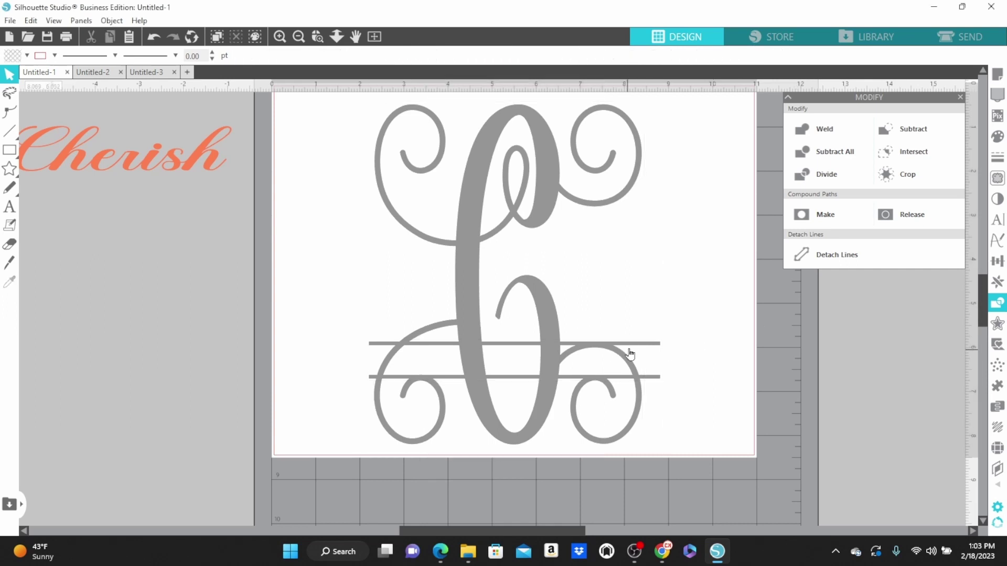
left_click_drag(633, 349, 644, 278)
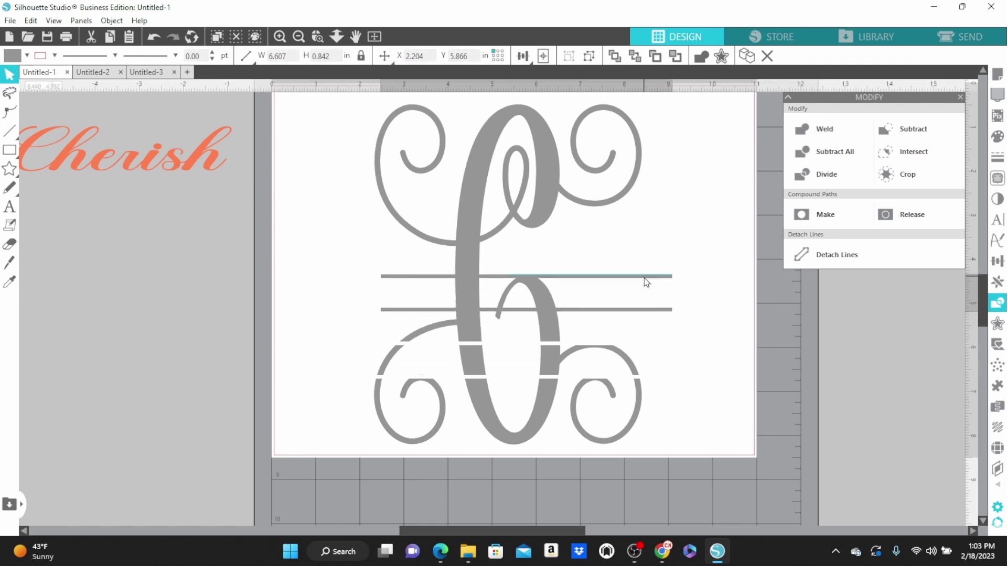
left_click(644, 278)
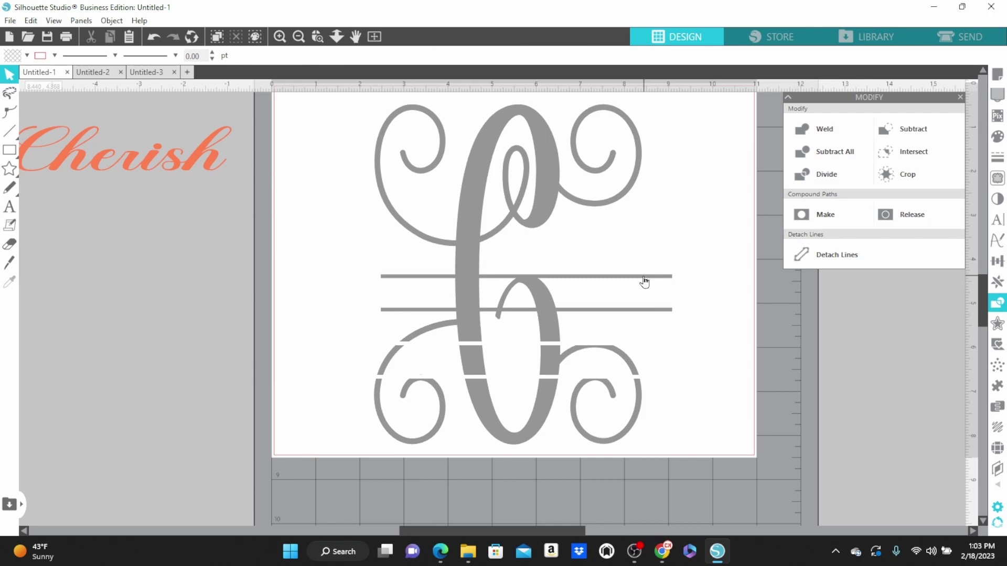
- Separate the cut letter C into individual pieces
left_click(549, 363)
right_click(550, 362)
left_click(588, 212)
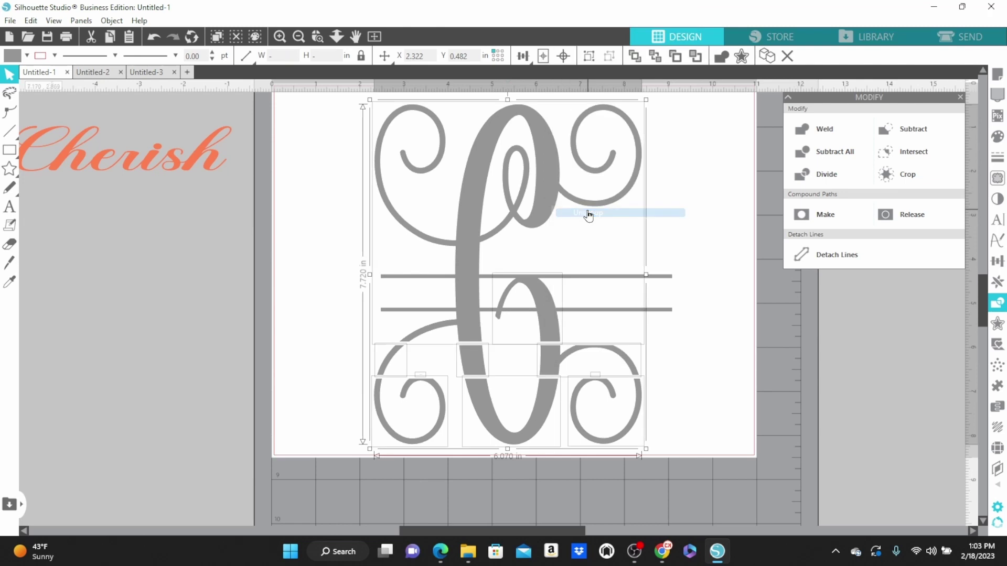
left_click(735, 354)
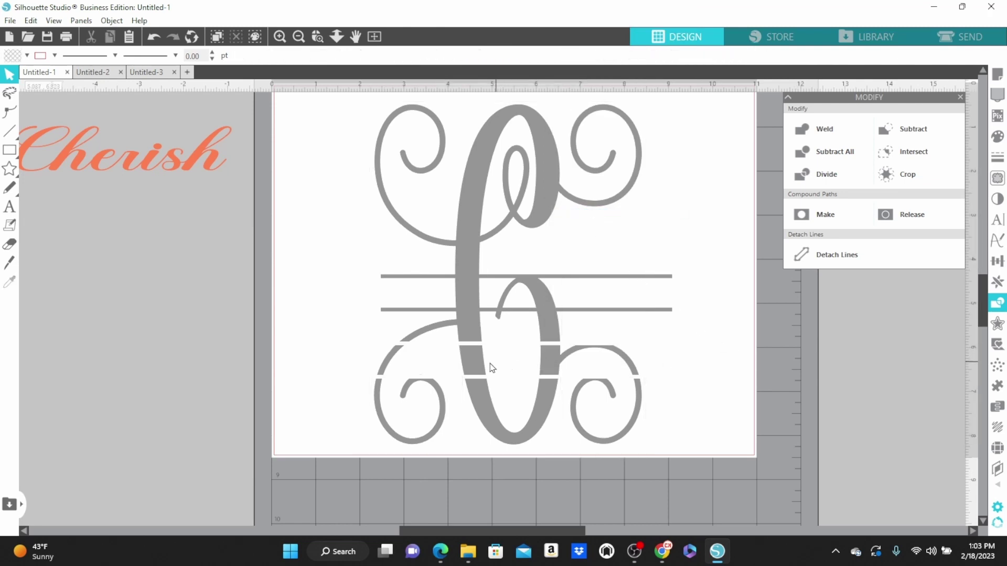
- Move the letter pieces between the two cuts off the page to leave an open band
left_click_drag(553, 363, 842, 366)
left_click_drag(472, 367, 231, 357)
left_click(379, 349)
left_click_drag(387, 364, 213, 351)
left_click(238, 364)
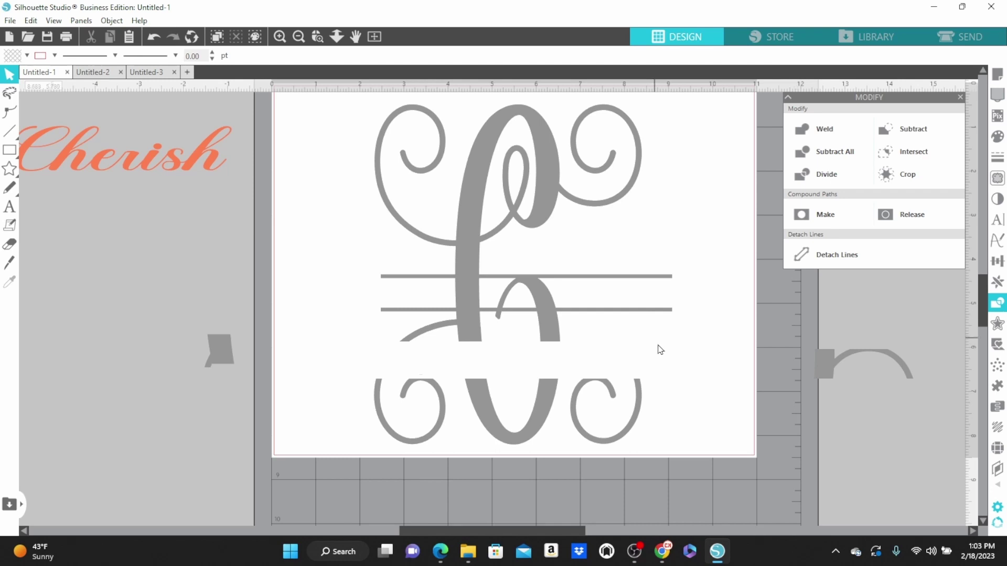
- Move the grouped bars back down over the open band so they line up with the letter's cut edges
left_click(653, 313)
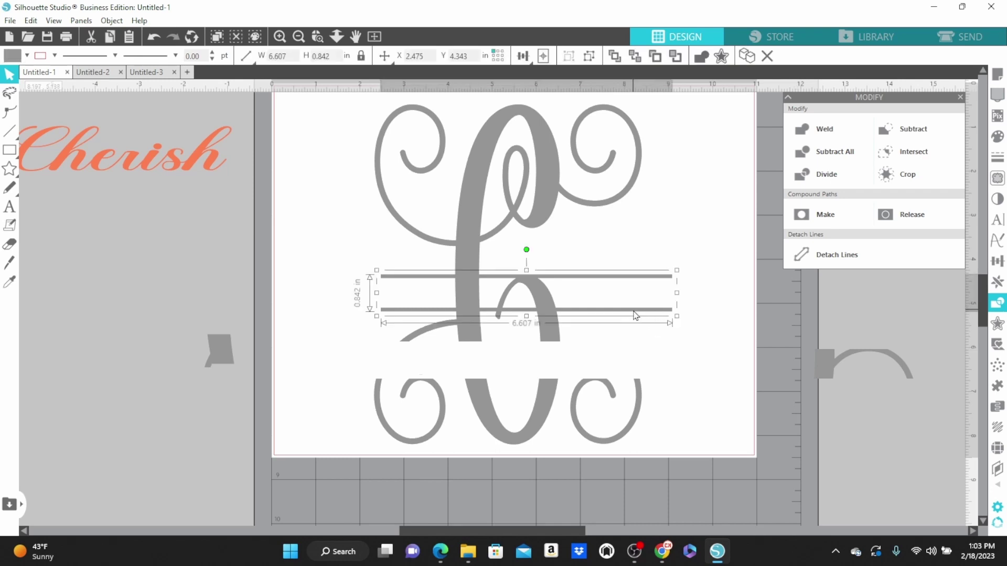
left_click_drag(635, 315, 636, 379)
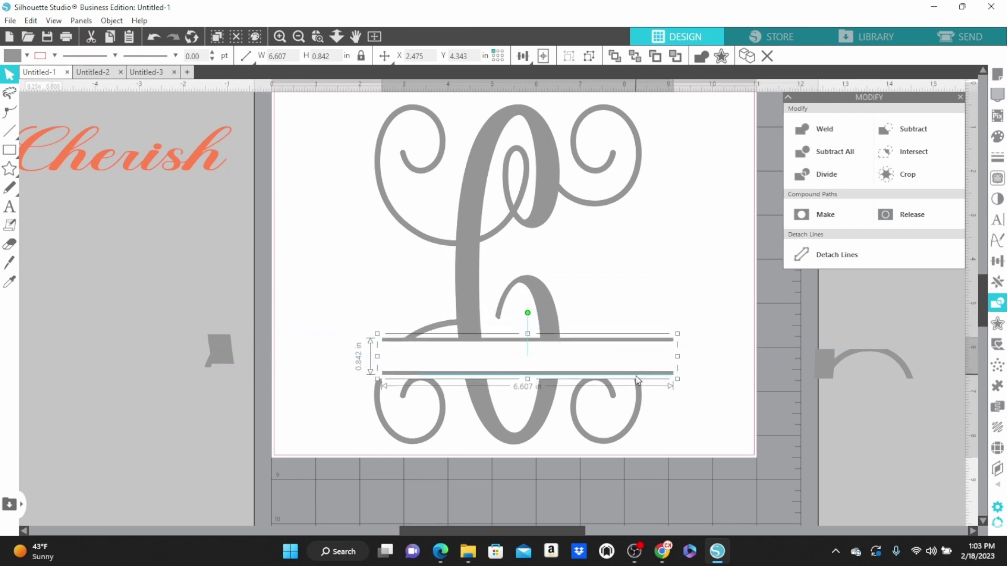
left_click(659, 295)
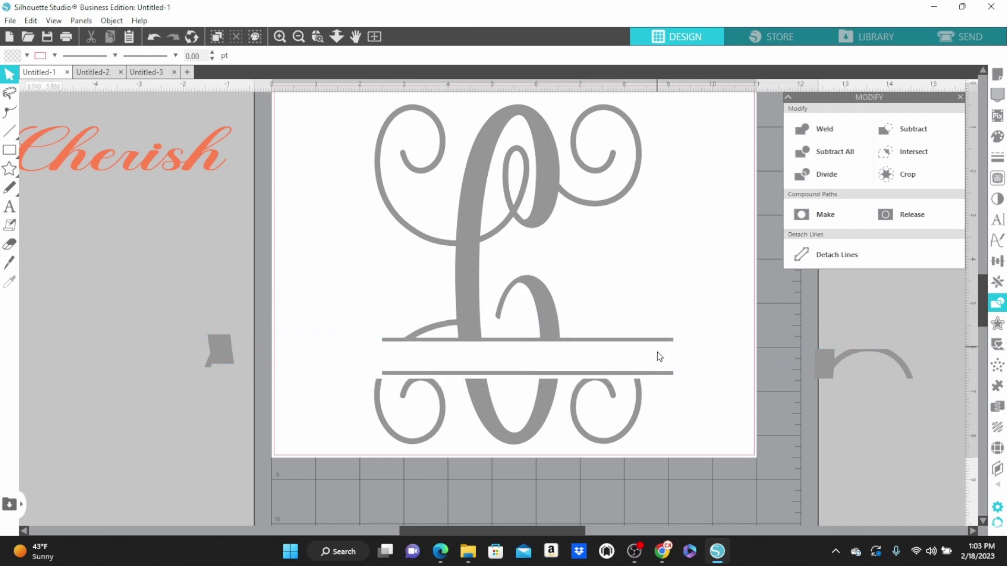
- Nudge the grouped bars slightly down and sideways to fine-tune their fit against the cut edges of the letter C
left_click(672, 382)
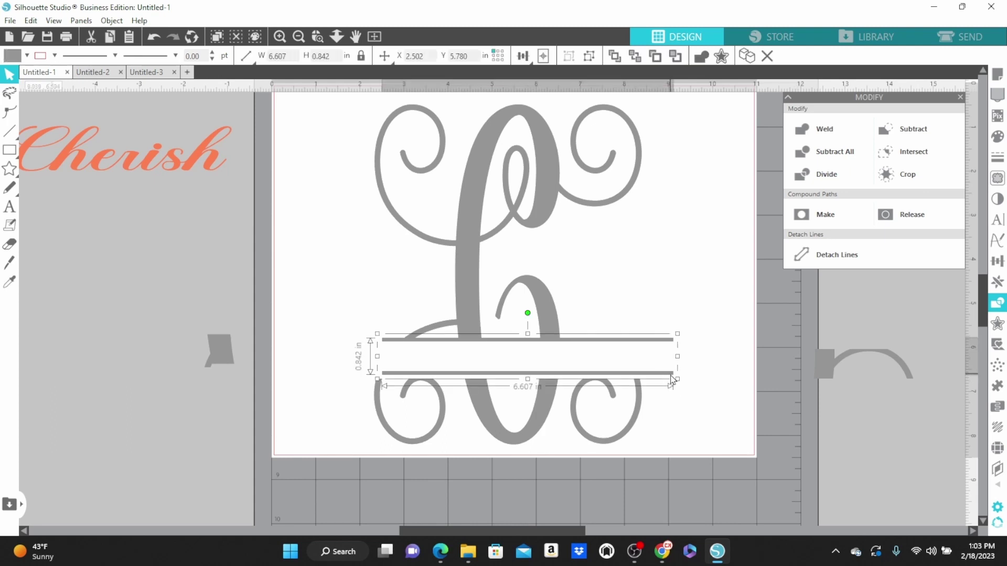
key("Down")
key("Down")
key("Down")
key("Down")
key("Down")
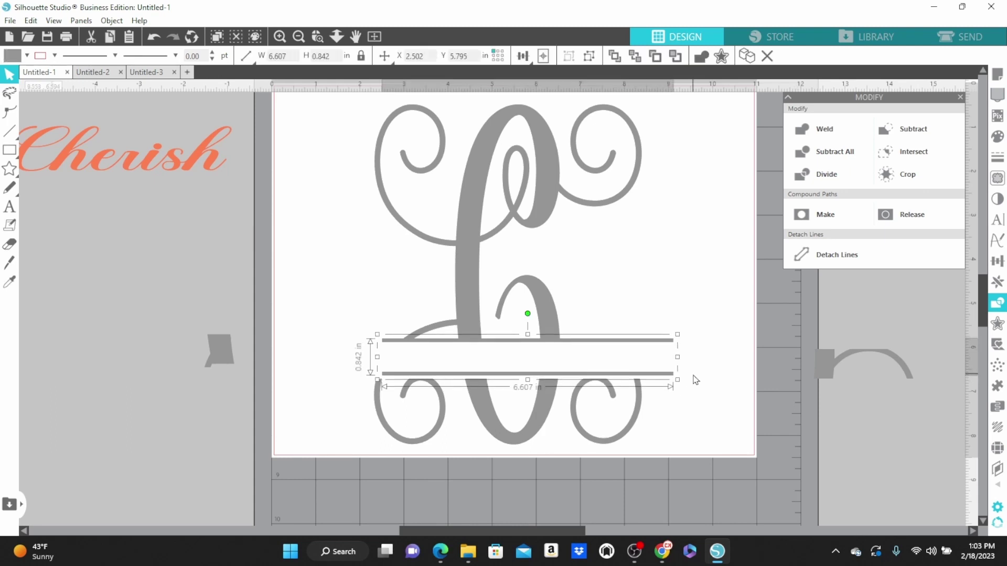
key("Down")
key("Down")
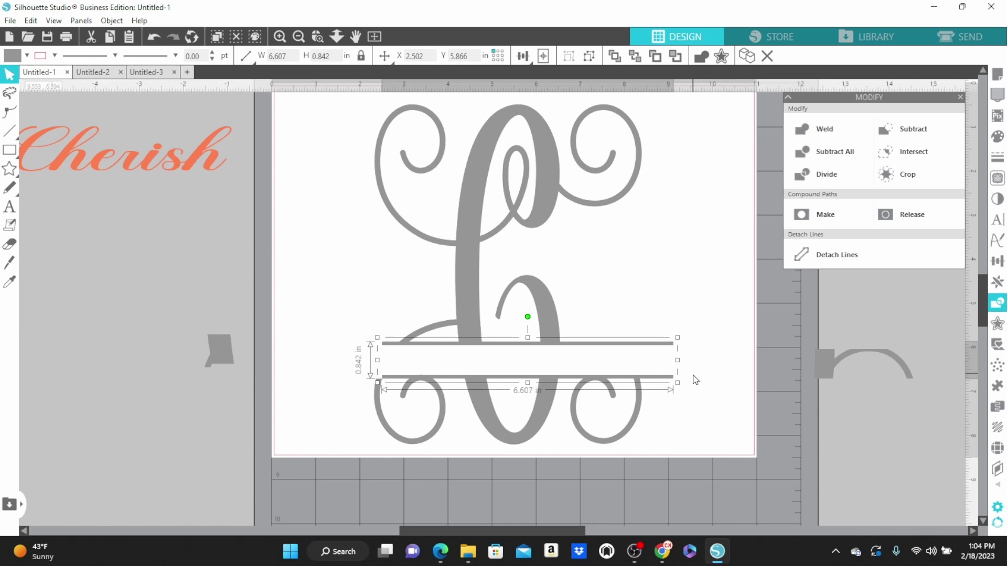
key("Up")
key("Left")
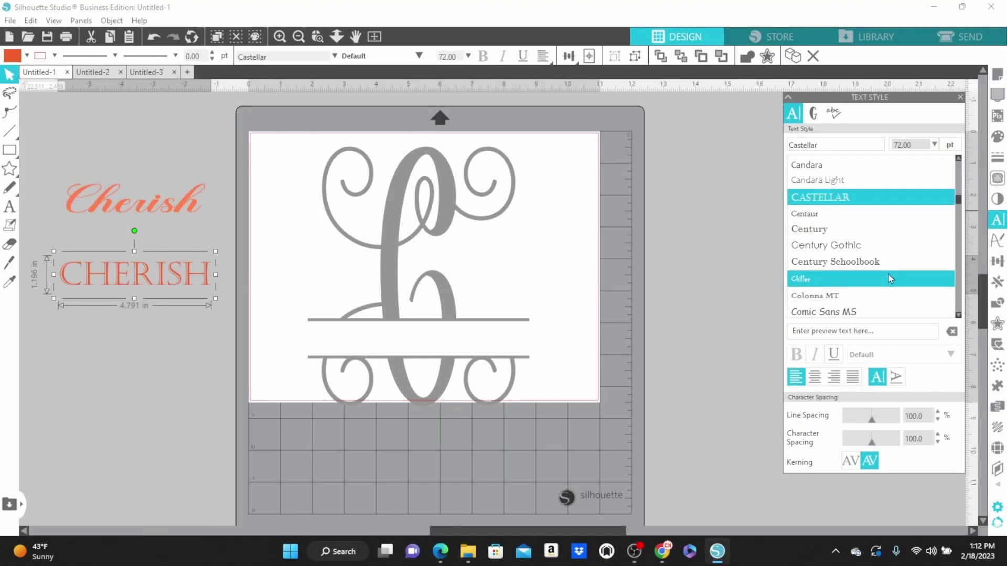
- Set the second "Cherish" text in Comic Sans MS and fit it between the bars, stretched to about 4.8 in wide
left_click(846, 313)
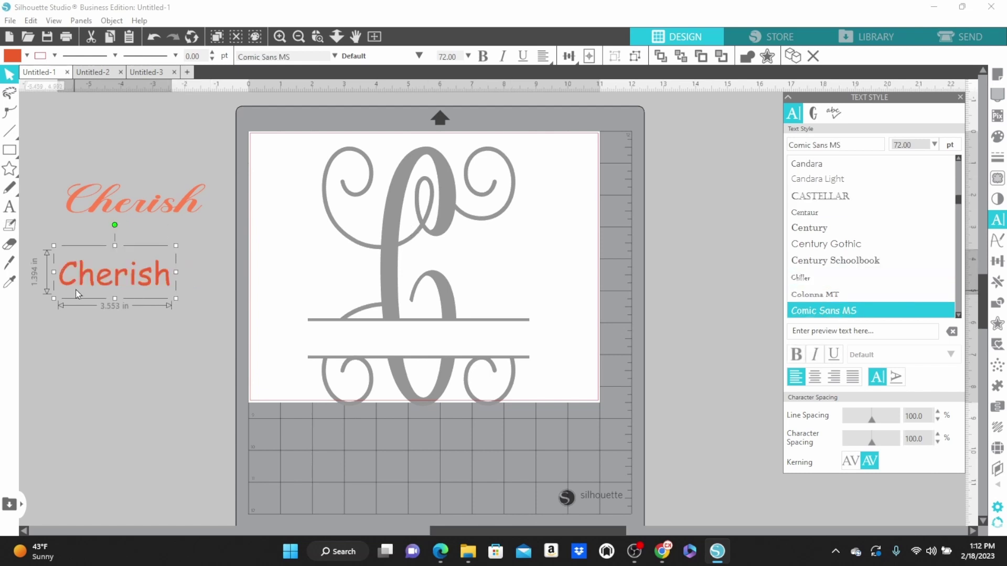
left_click_drag(79, 287, 383, 346)
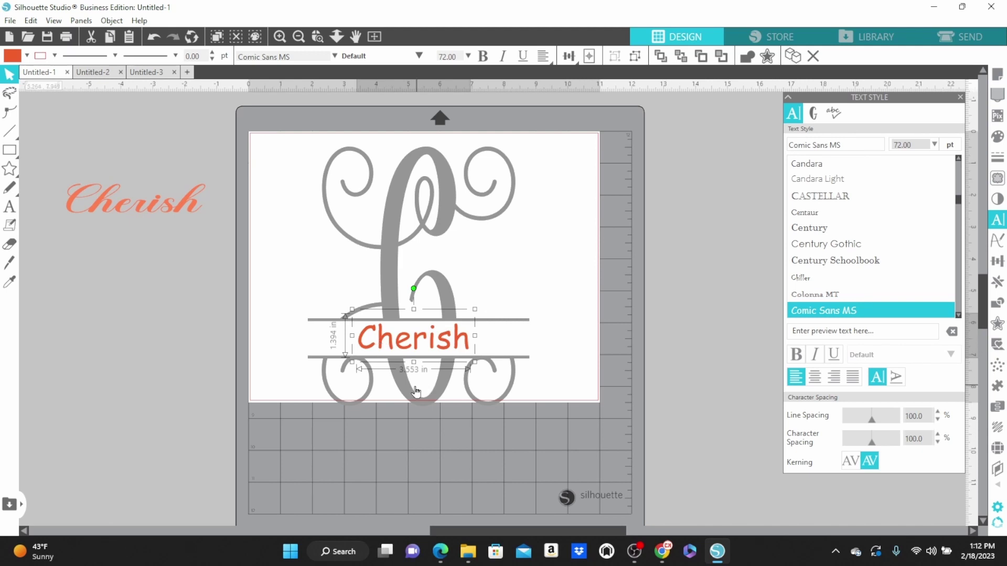
left_click_drag(352, 337, 330, 343)
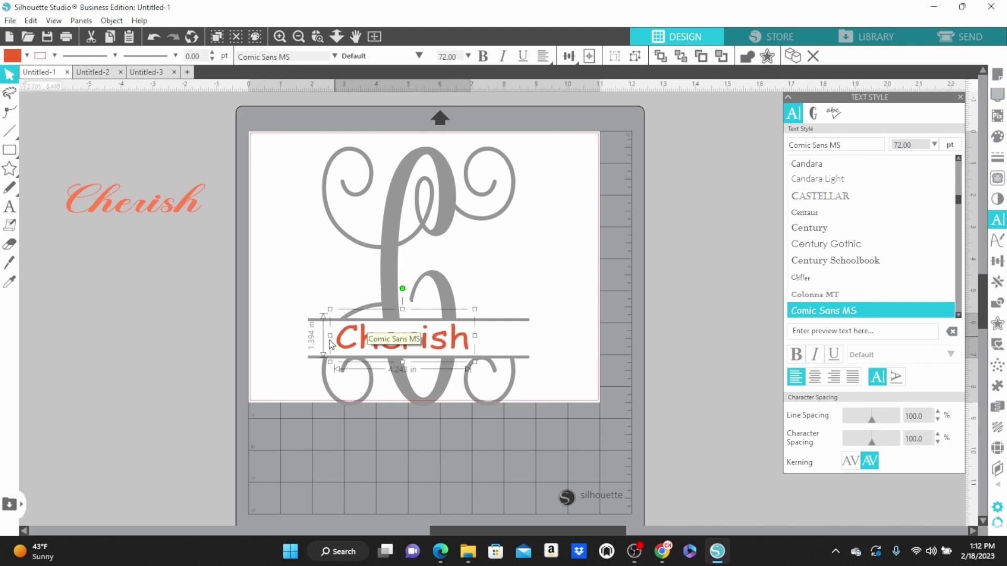
left_click_drag(475, 335, 493, 340)
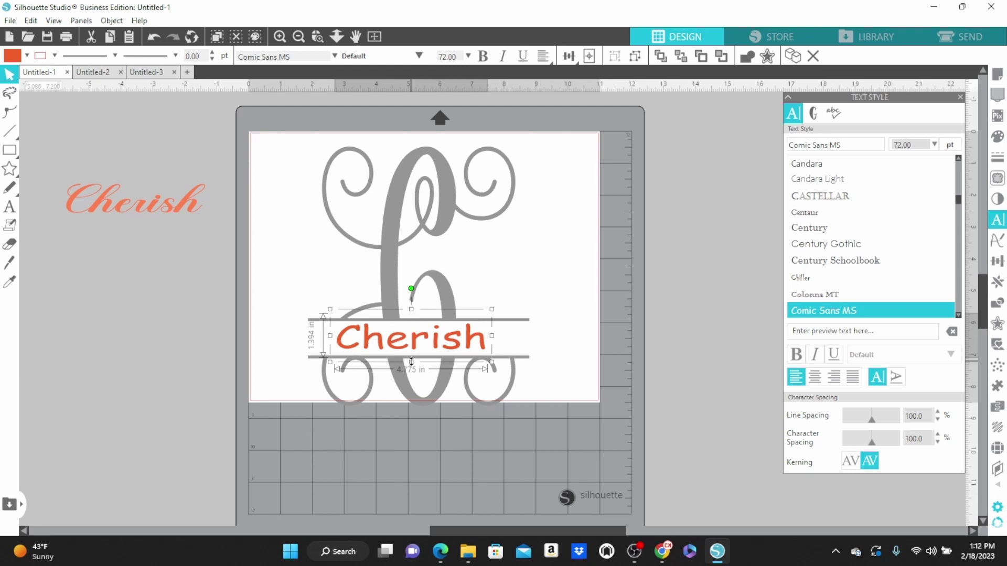
left_click_drag(504, 362, 505, 363)
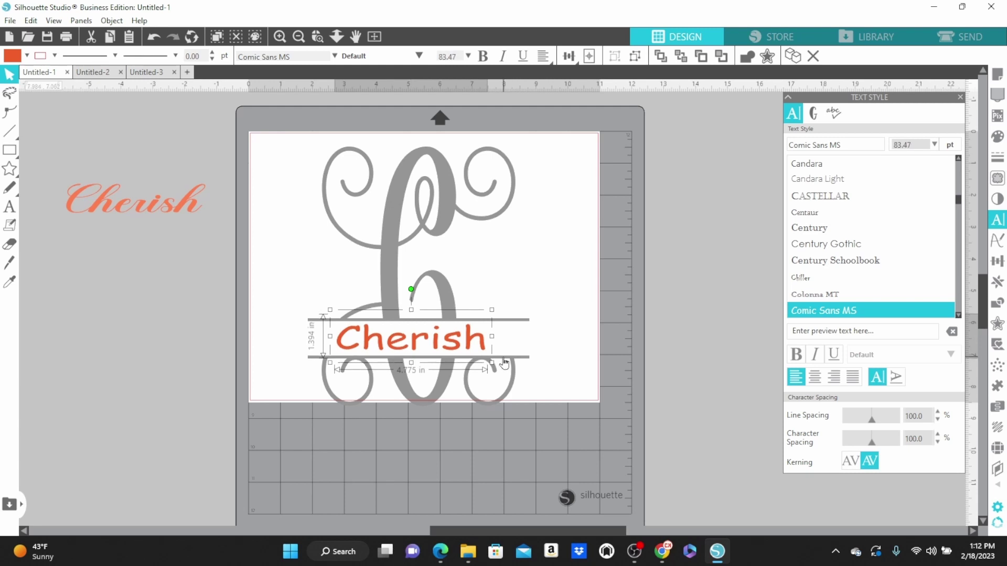
left_click(166, 354)
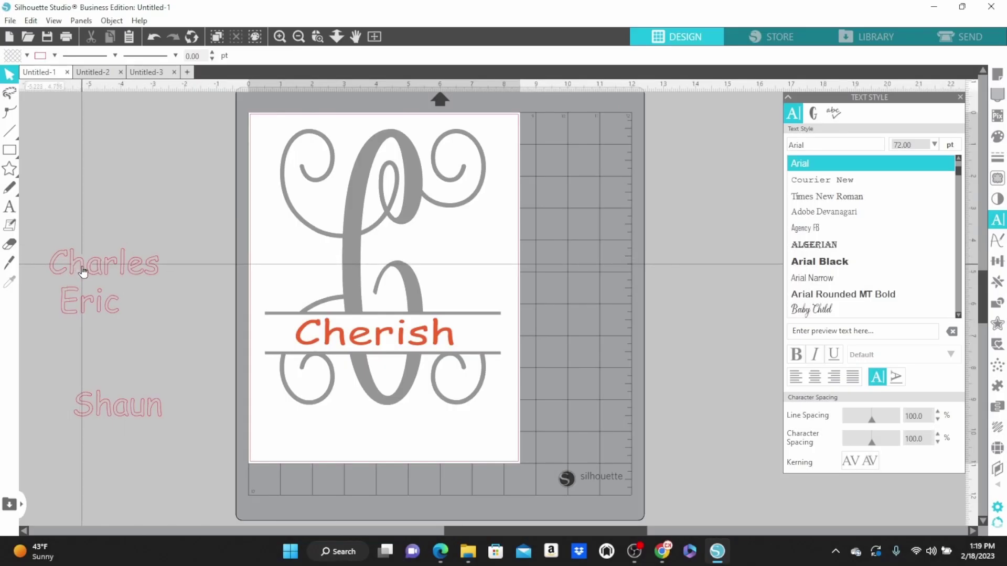
- Ungroup the topmost outlined name beside the page into separate letters
left_click(82, 269)
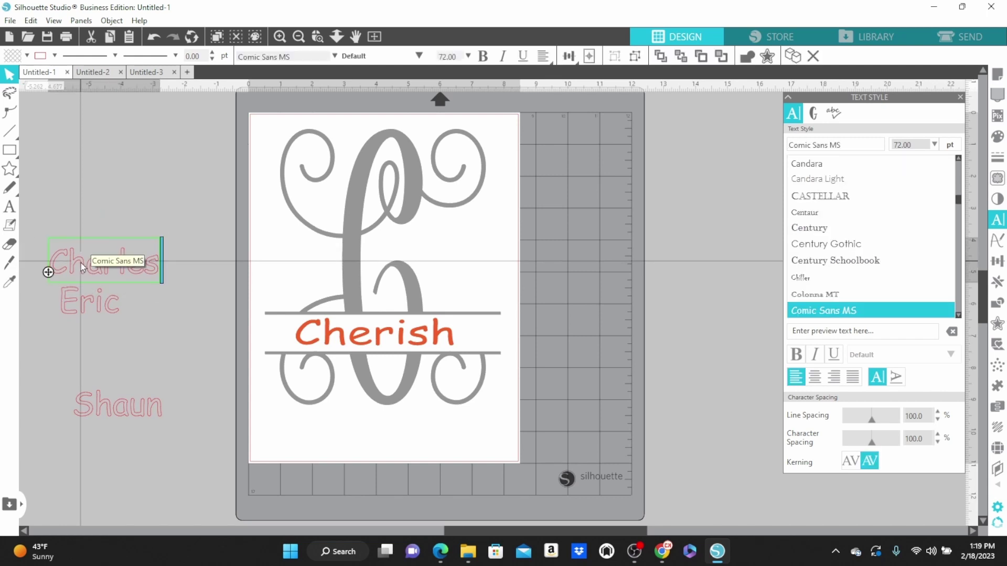
left_click(81, 234)
left_click(85, 269)
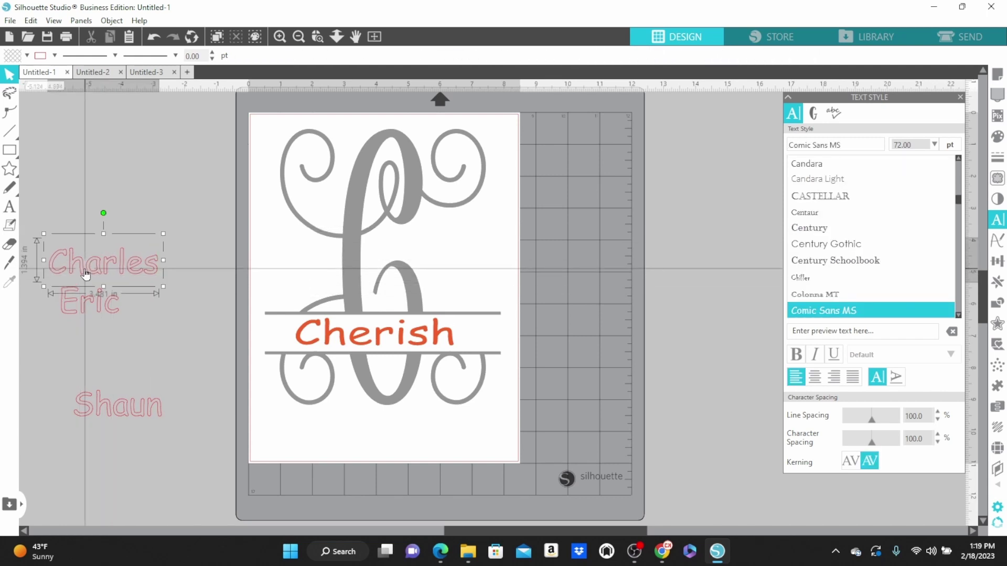
right_click(85, 271)
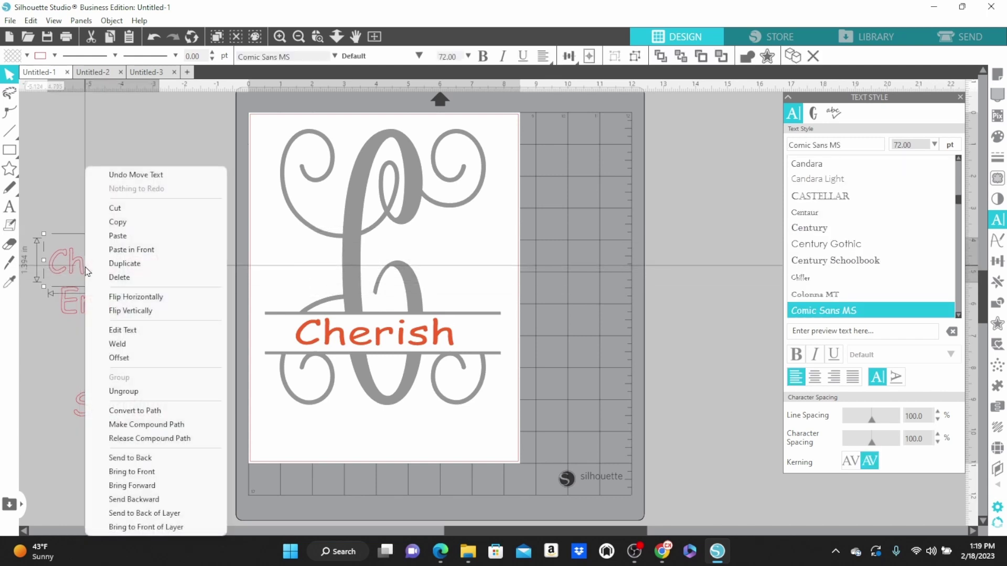
left_click(134, 392)
left_click(144, 327)
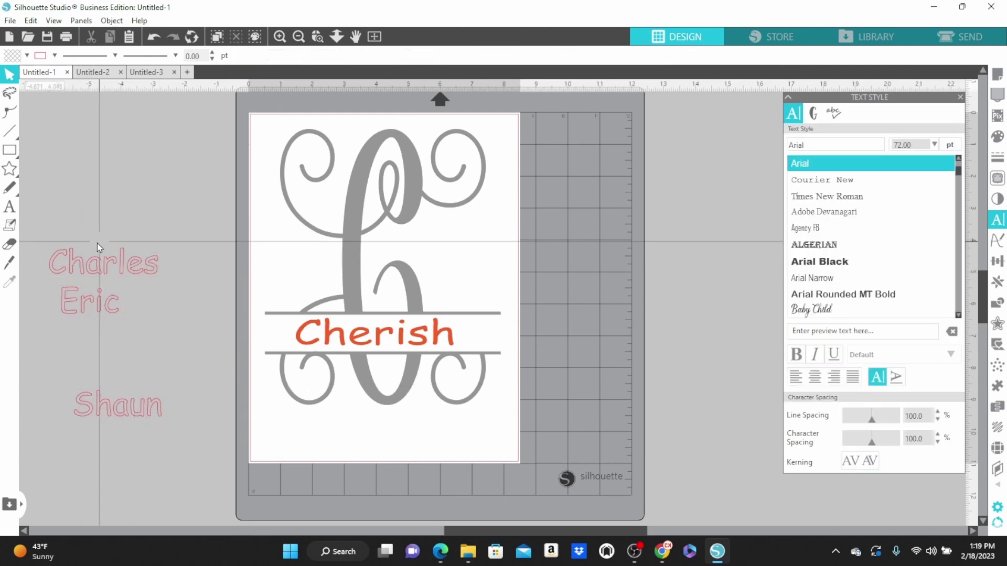
- Fill the last five letters of the topmost name with gray 959595
left_click_drag(162, 247, 88, 273)
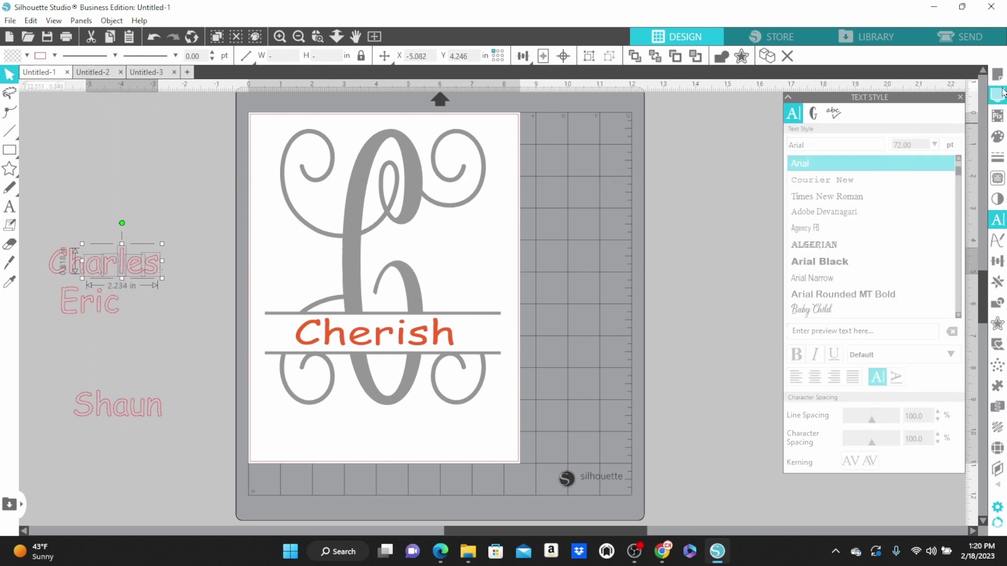
left_click(997, 136)
left_click(815, 143)
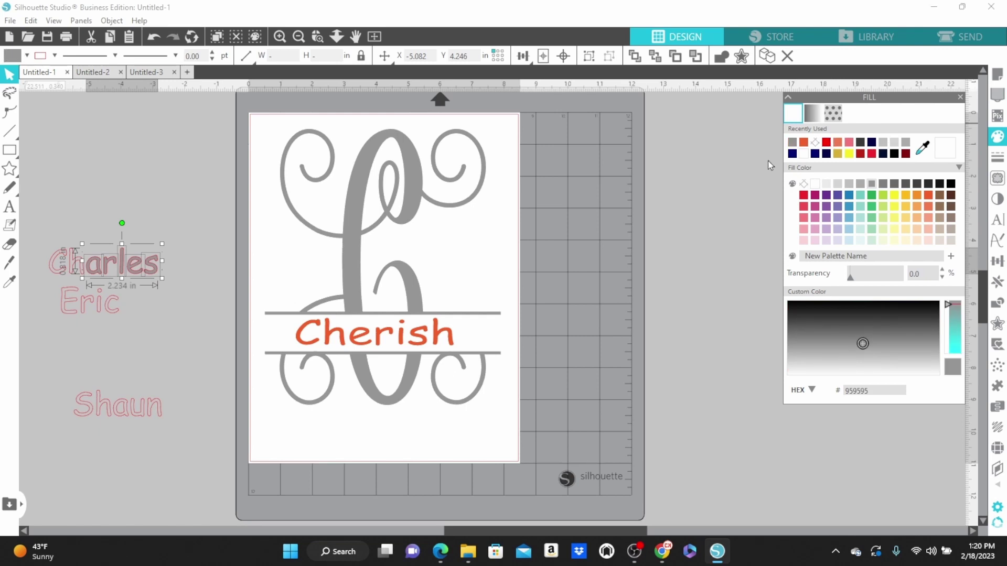
- Fill the first two letters of the topmost name with orange-red F05E2B
left_click(59, 228)
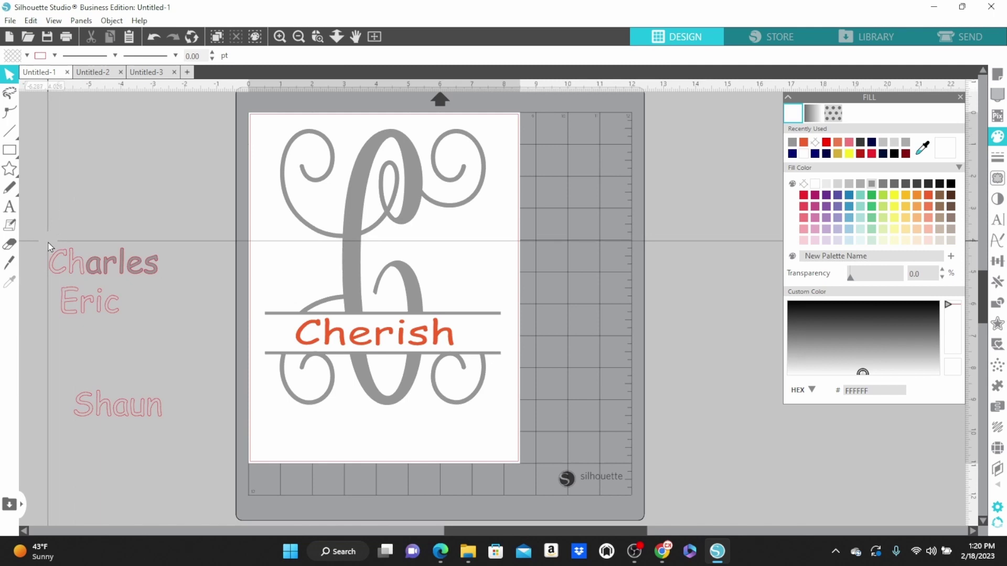
left_click(73, 264)
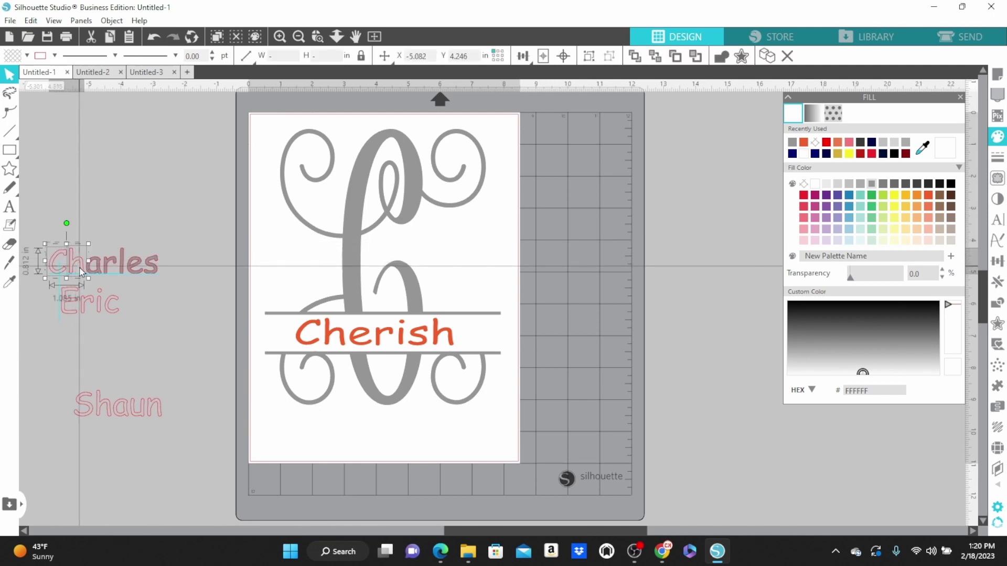
left_click(803, 143)
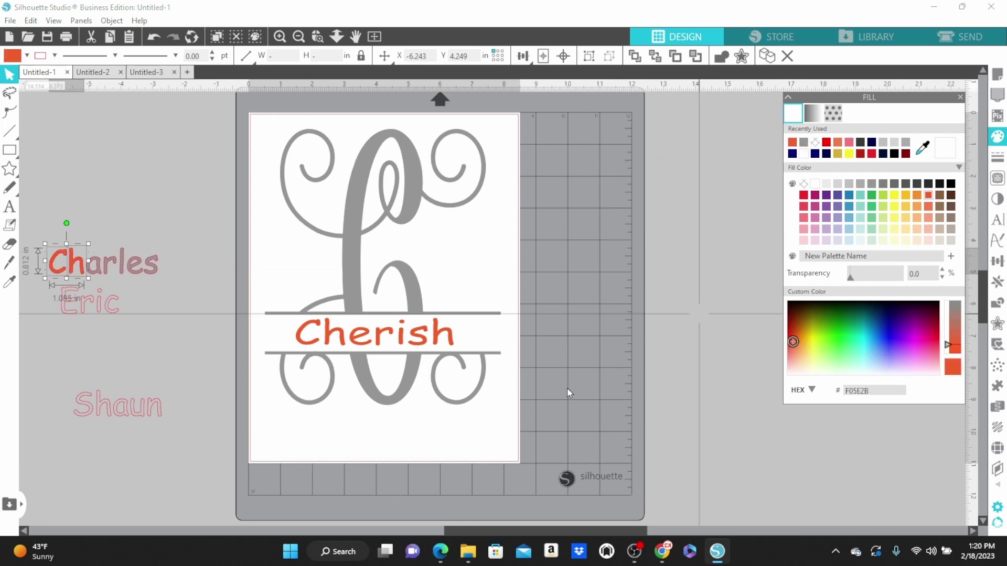
- Make the line color of all letters in the two-color name transparent
left_click_drag(43, 235, 162, 275)
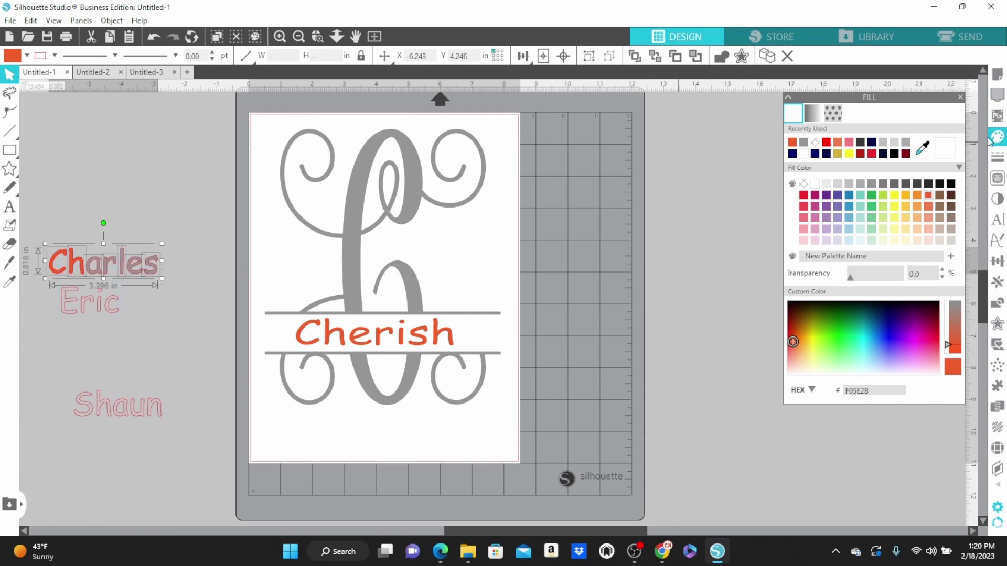
left_click(997, 158)
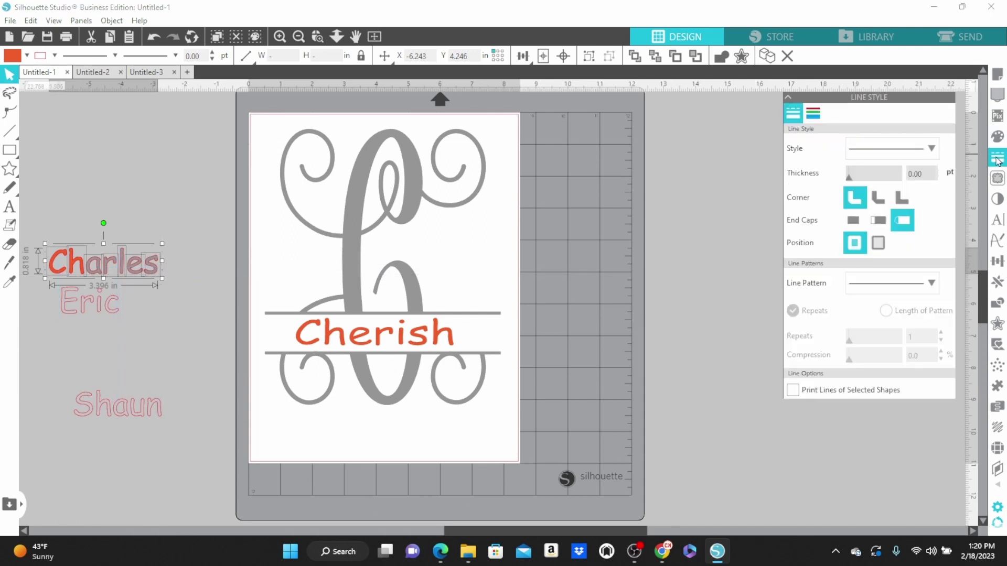
left_click(813, 120)
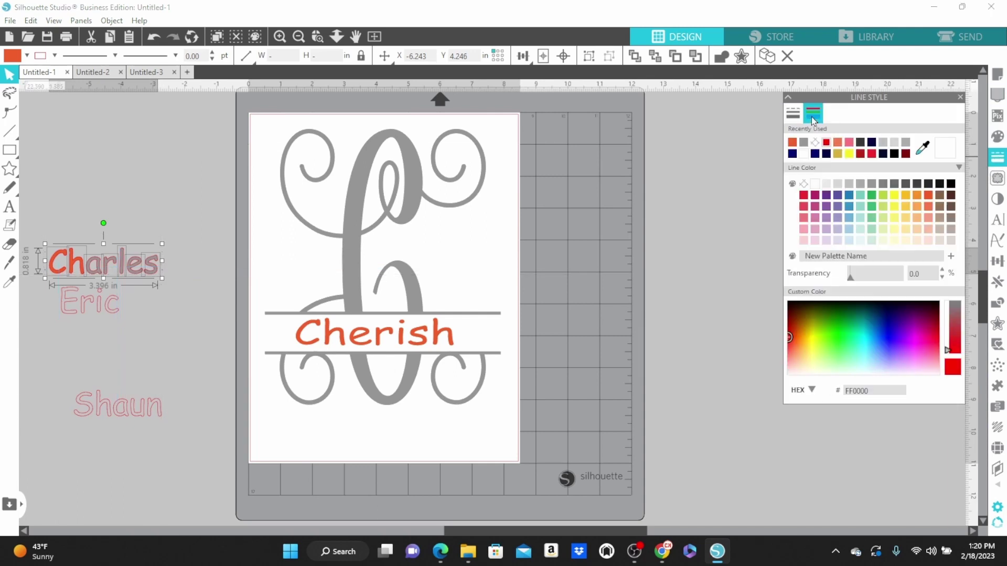
left_click(815, 144)
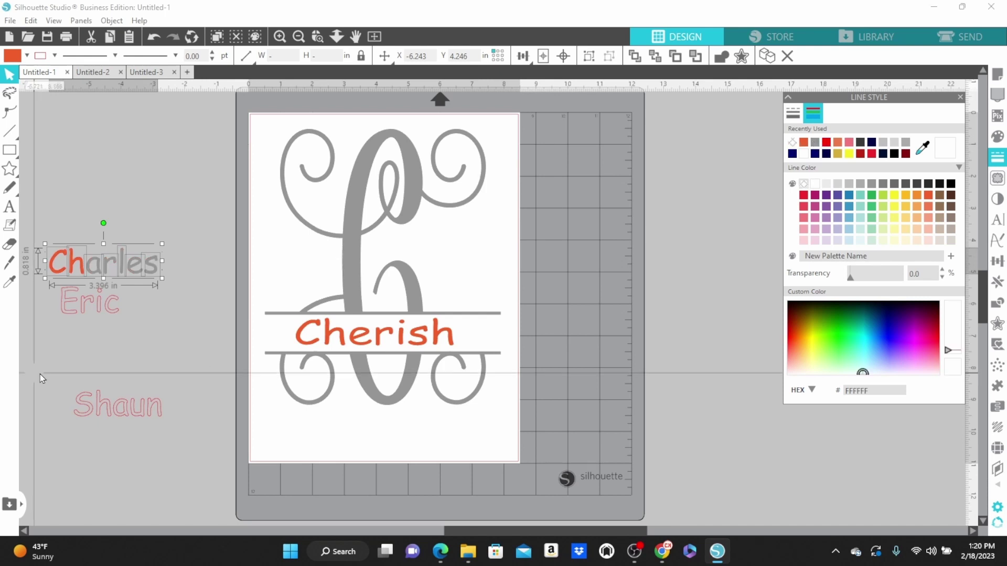
left_click(79, 215)
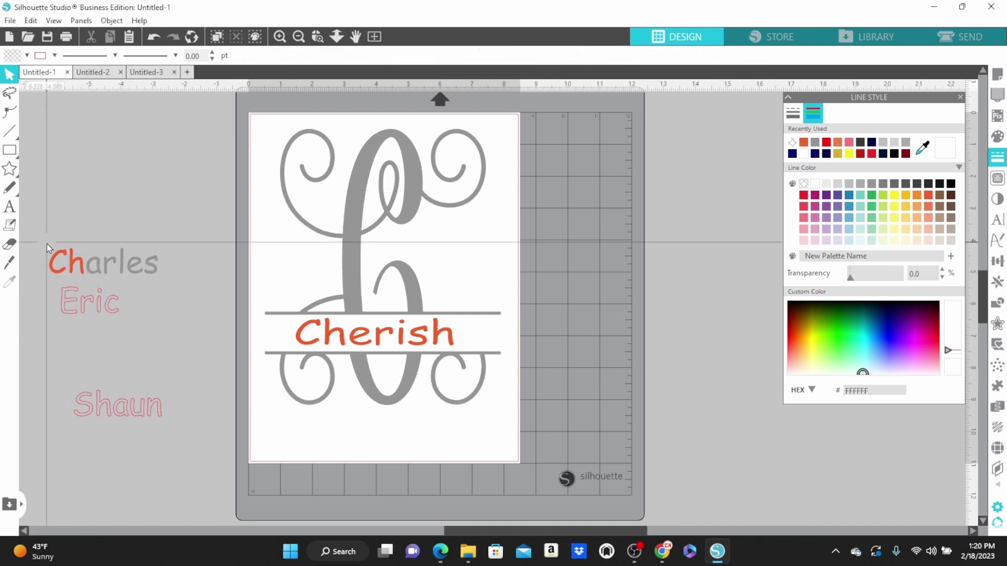
- Group the letters of the two-color name and place it, scaled down, in the lower-left corner of the page below the monogram
left_click(136, 253)
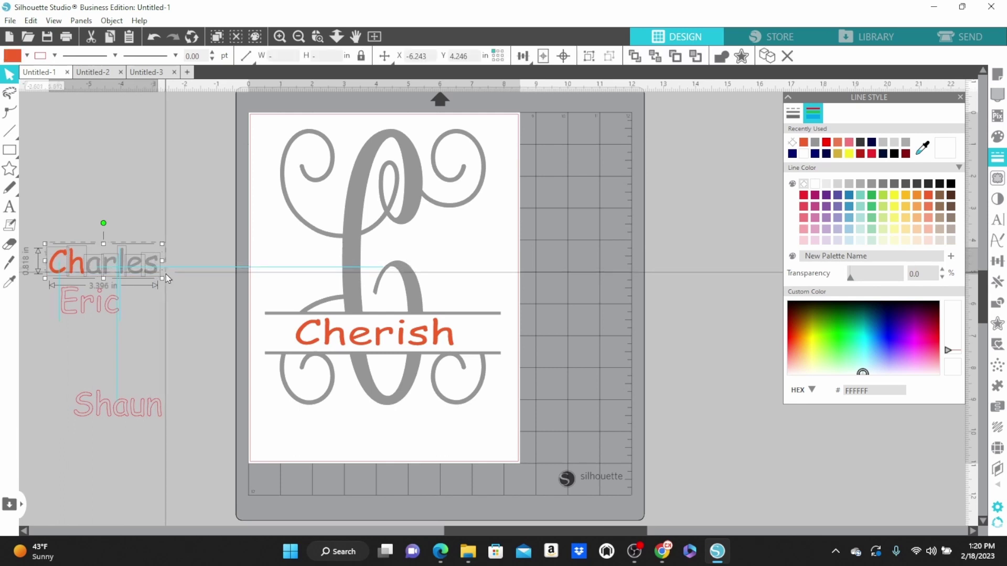
left_click(95, 268)
right_click(95, 268)
left_click(140, 393)
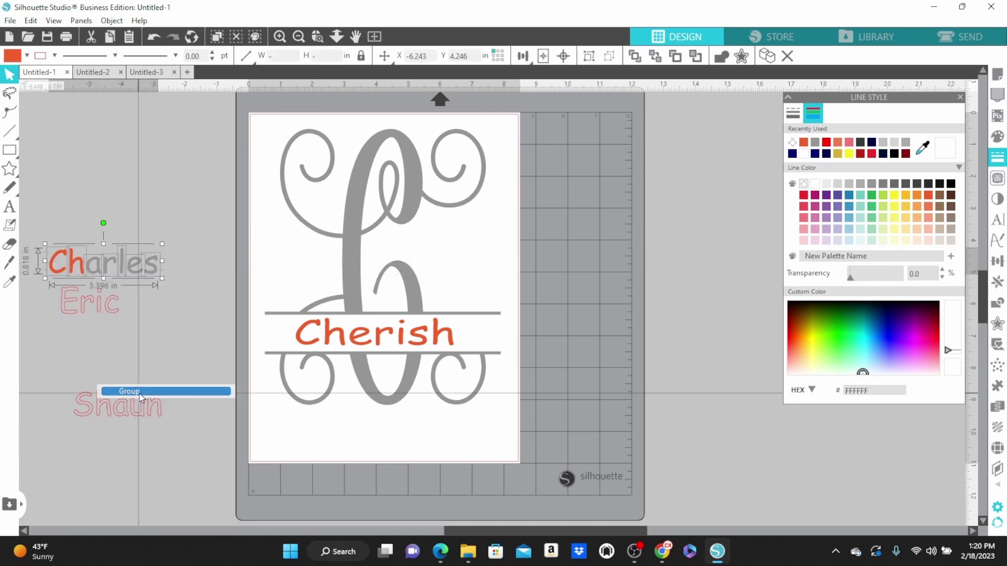
left_click_drag(82, 264, 292, 437)
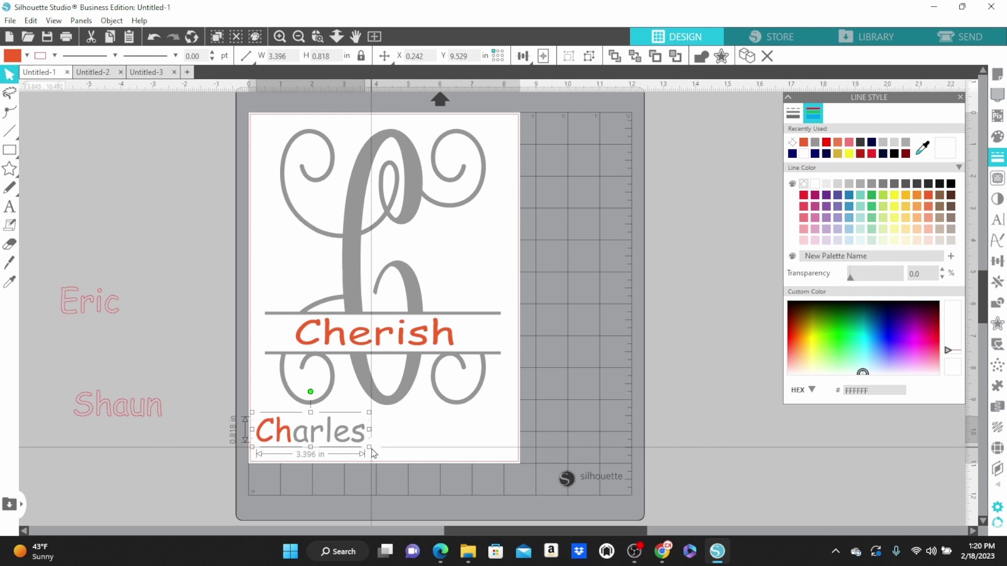
left_click_drag(370, 446, 282, 439)
- Ungroup the outlined four-letter name beside the page into separate letters
left_click_drag(49, 279, 134, 323)
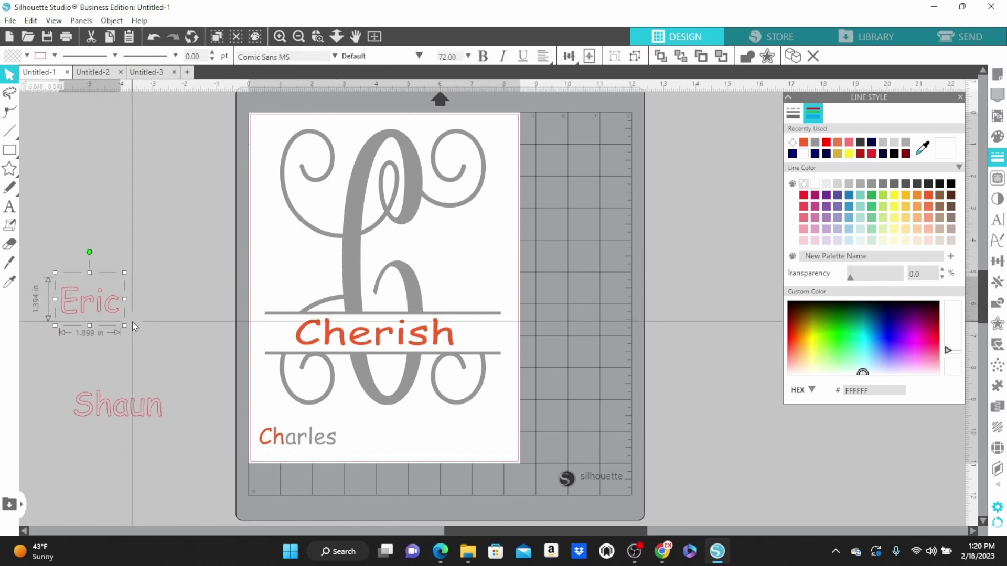
double_click(84, 302)
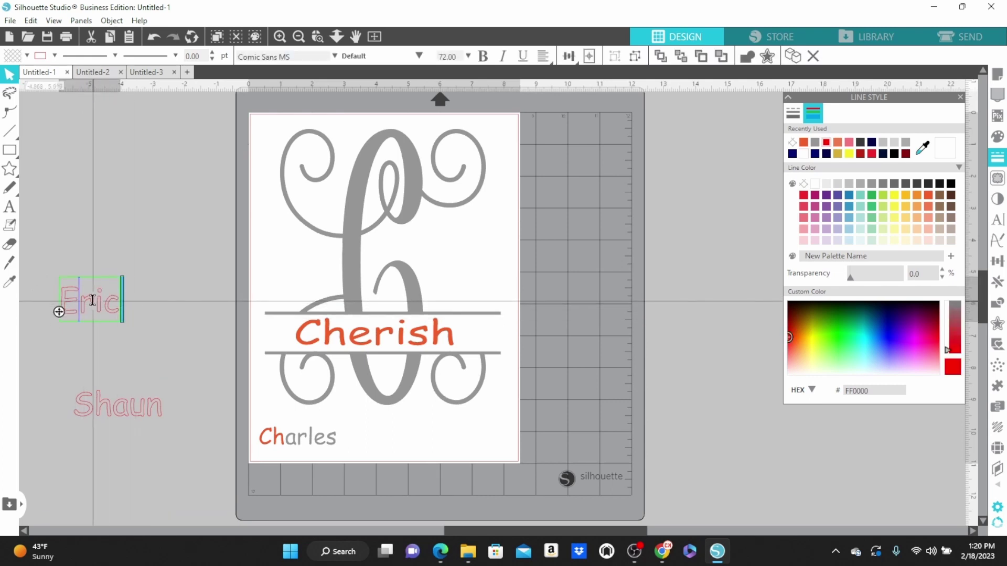
left_click(79, 247)
right_click(86, 303)
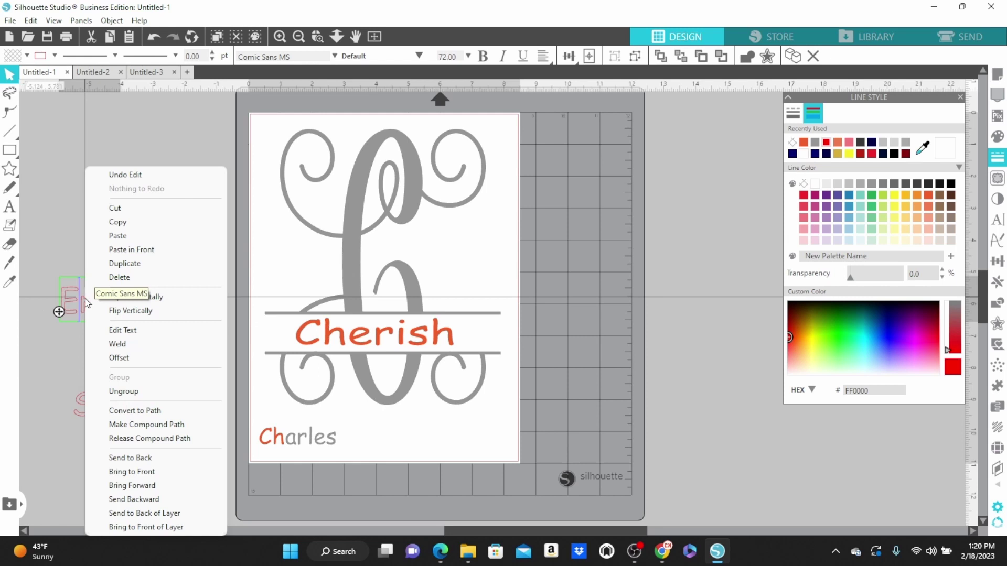
left_click(135, 392)
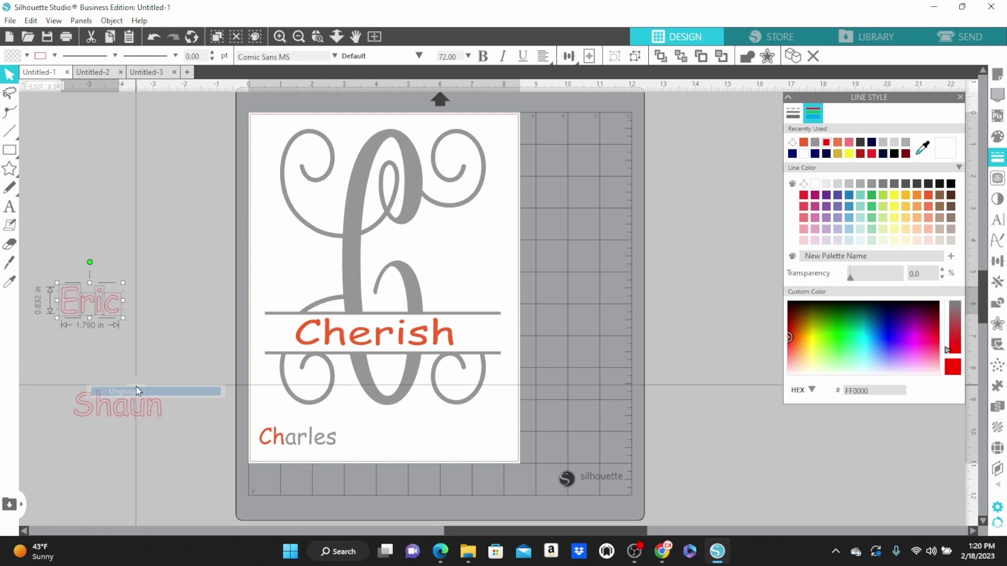
left_click(141, 298)
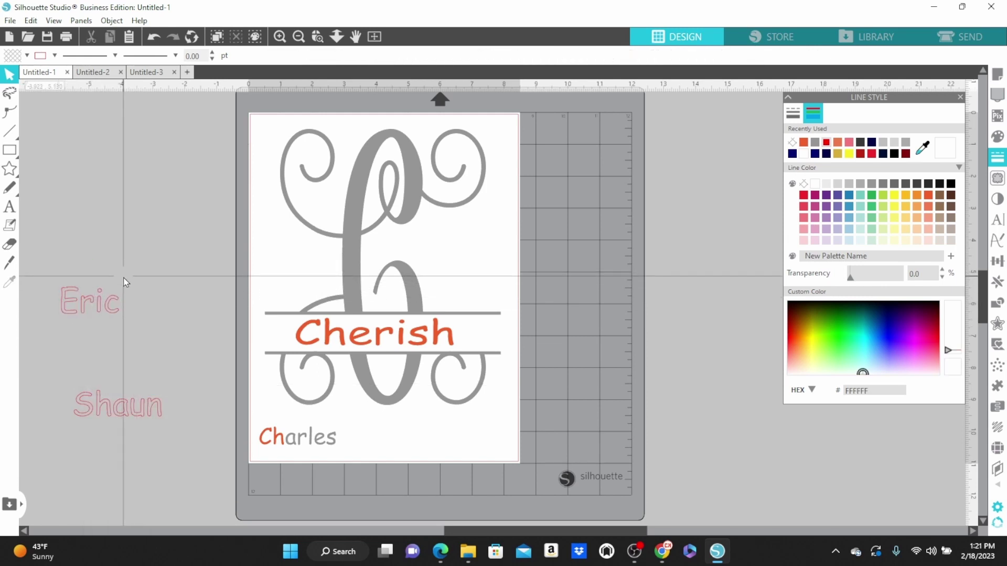
- Fill the last letter of the outlined four-letter name beside the page with gray 959595
left_click_drag(124, 274, 131, 318)
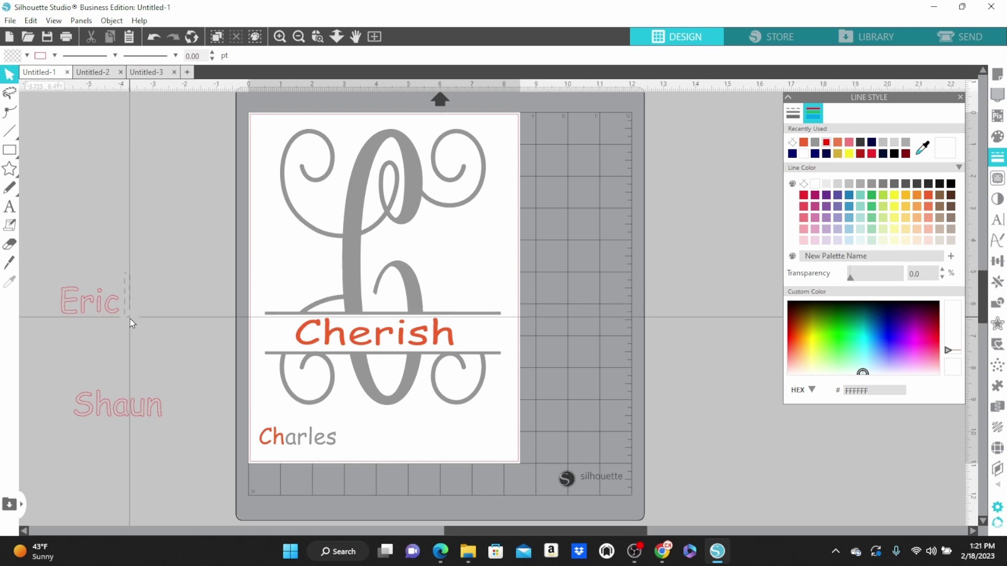
left_click_drag(131, 318, 113, 322)
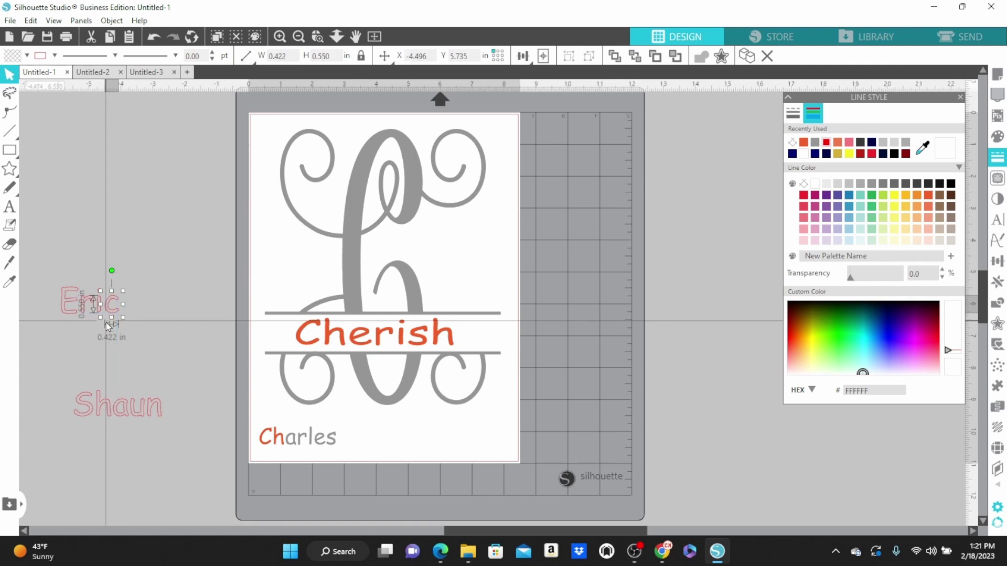
left_click(998, 138)
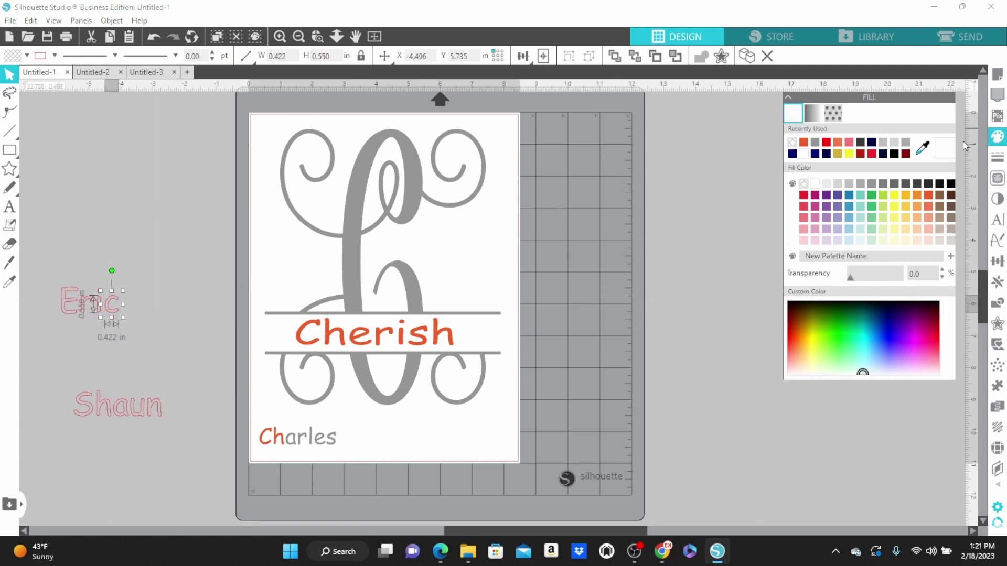
left_click(815, 143)
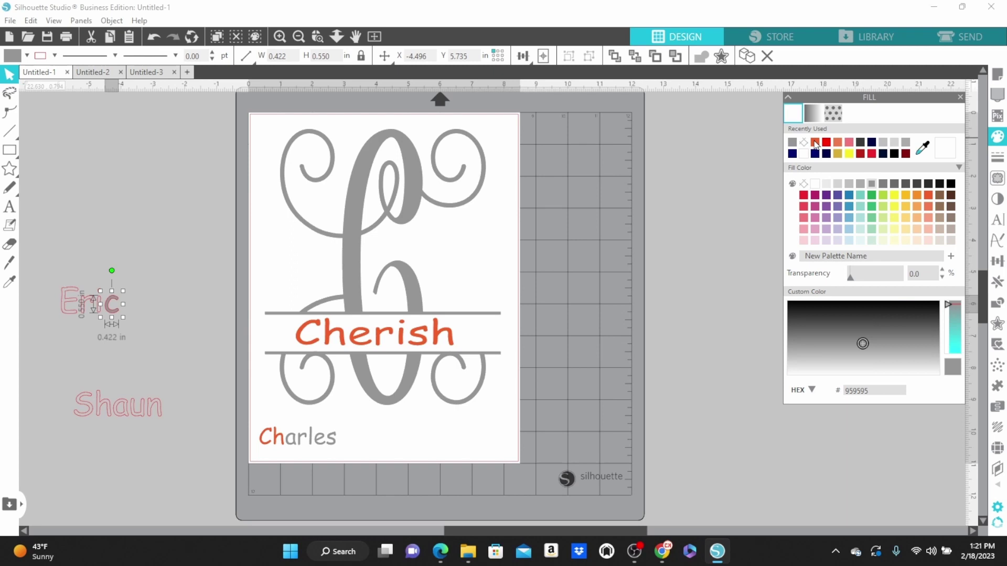
- Fill the first three letters of the four-letter name with orange-red F05E2B
left_click(40, 274)
left_click_drag(43, 282, 102, 320)
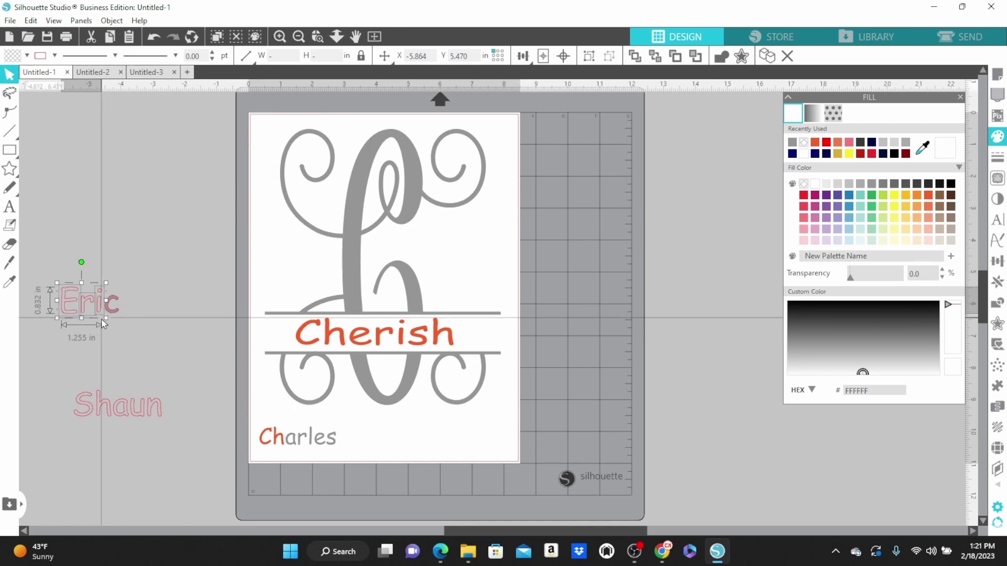
left_click(816, 147)
left_click(50, 273)
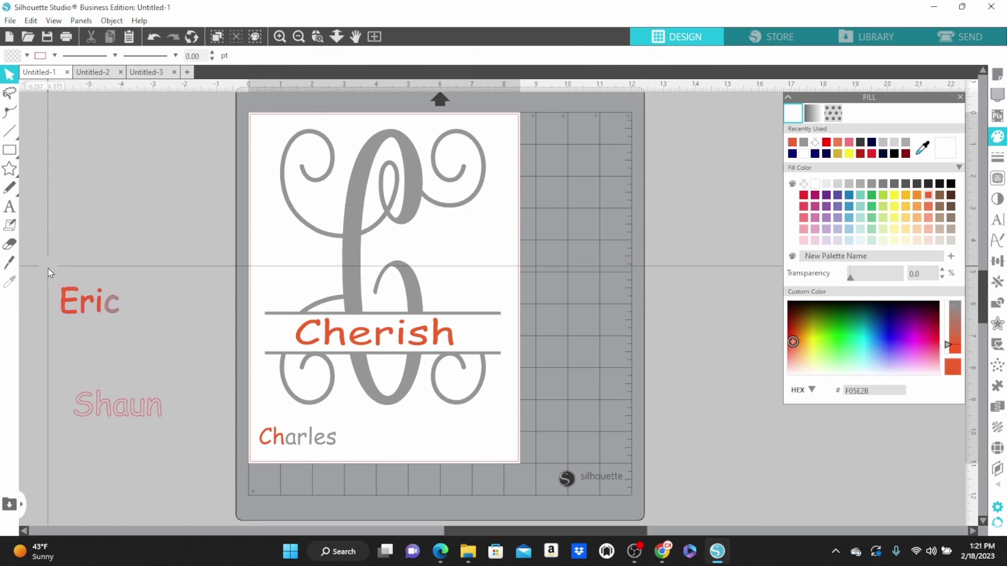
- Make the line color of all letters in the four-letter name transparent
left_click_drag(50, 272, 140, 318)
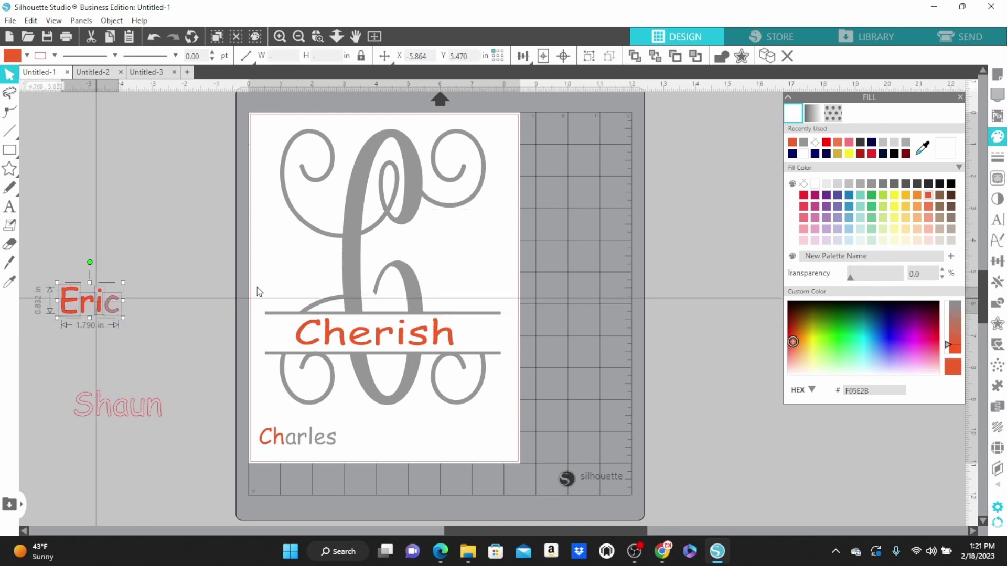
left_click(999, 157)
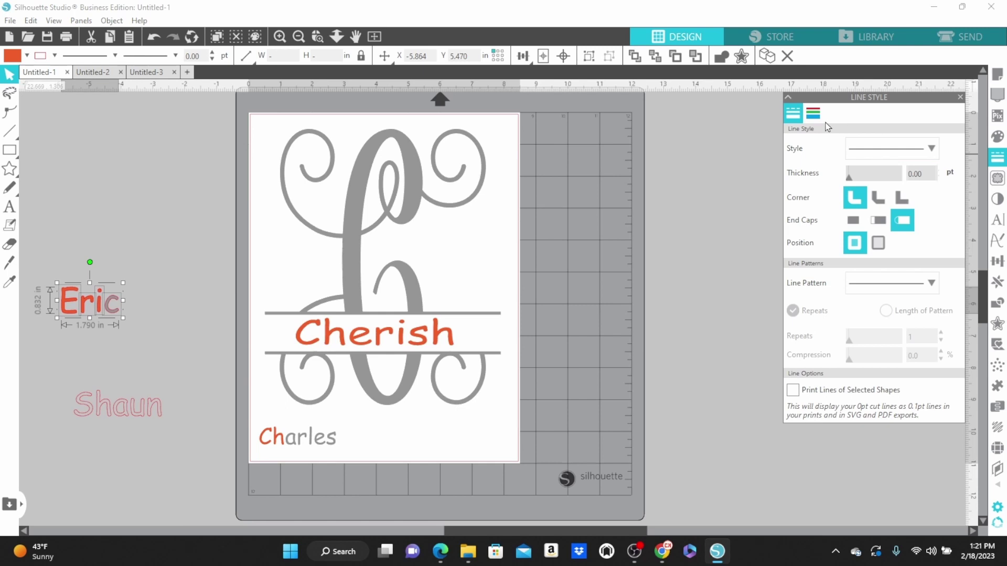
left_click(812, 114)
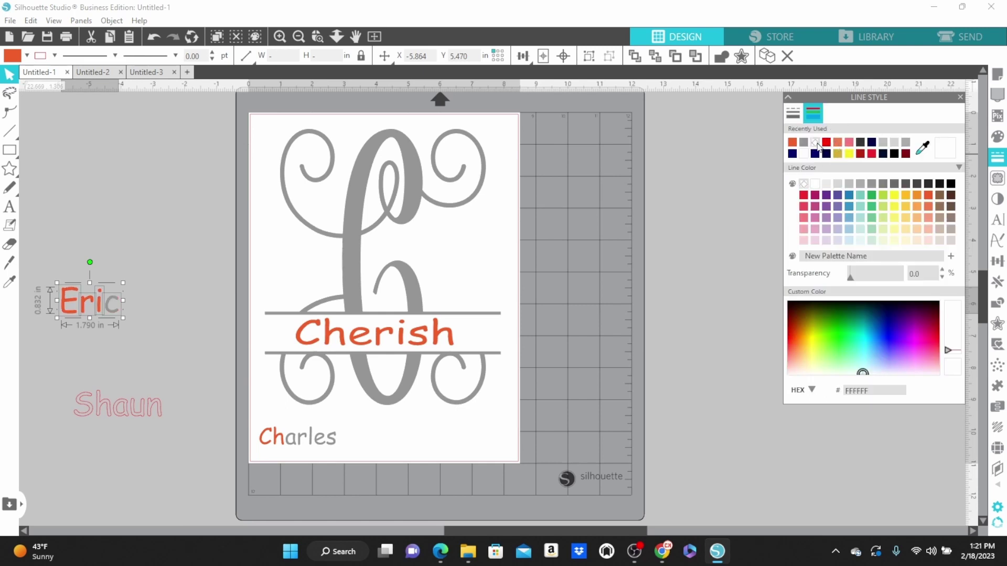
- Group the letters of the four-letter name and place it beside the first name below the monogram, scaled down to about 1.185 in wide
right_click(73, 307)
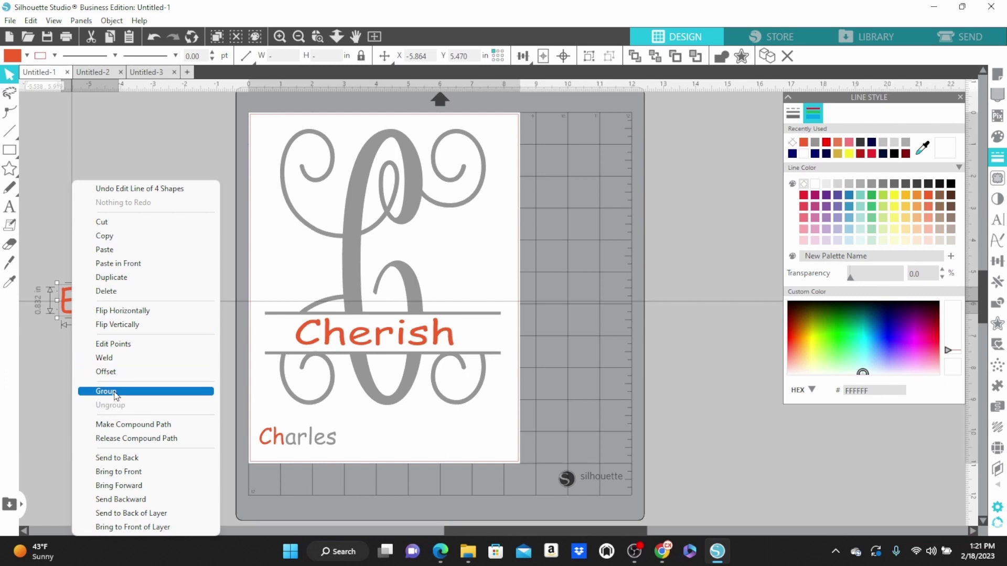
left_click(36, 282)
left_click_drag(43, 250, 153, 330)
right_click(94, 307)
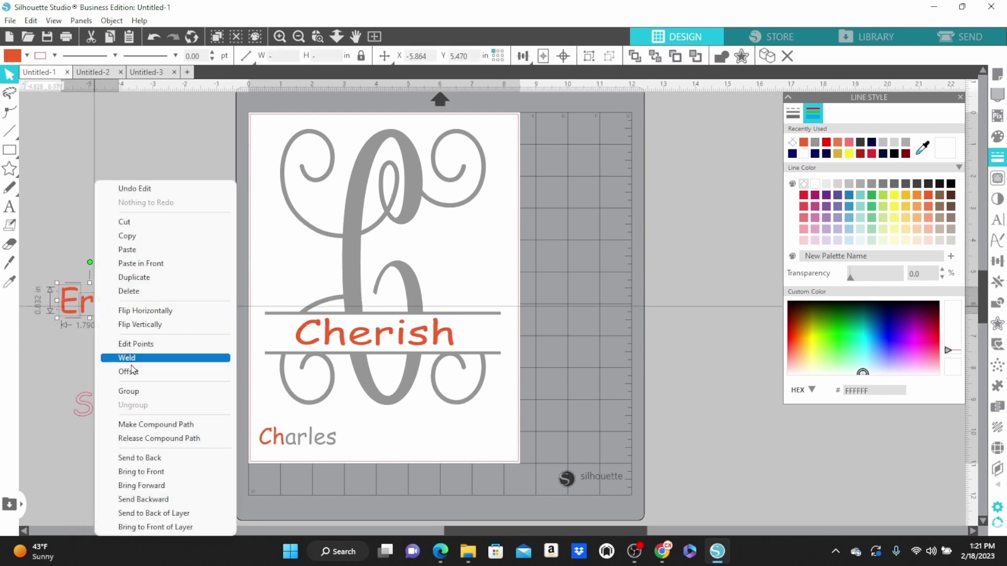
left_click(128, 392)
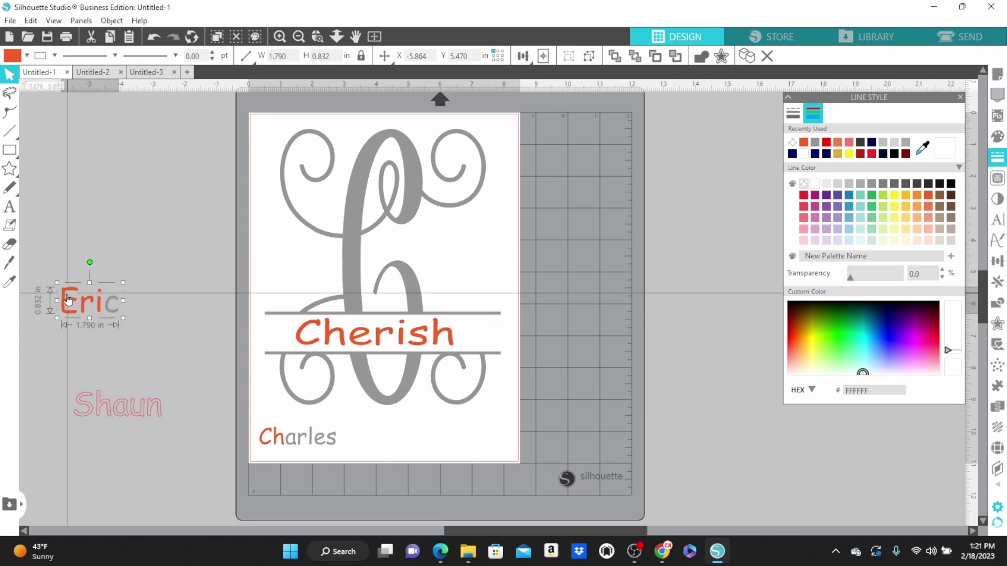
left_click_drag(67, 303, 355, 444)
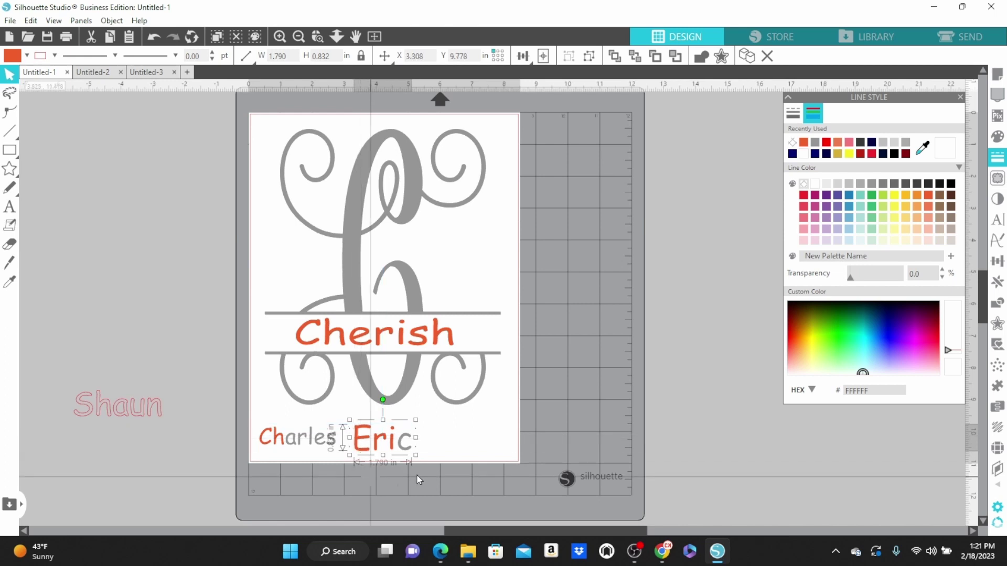
left_click_drag(414, 459, 397, 454)
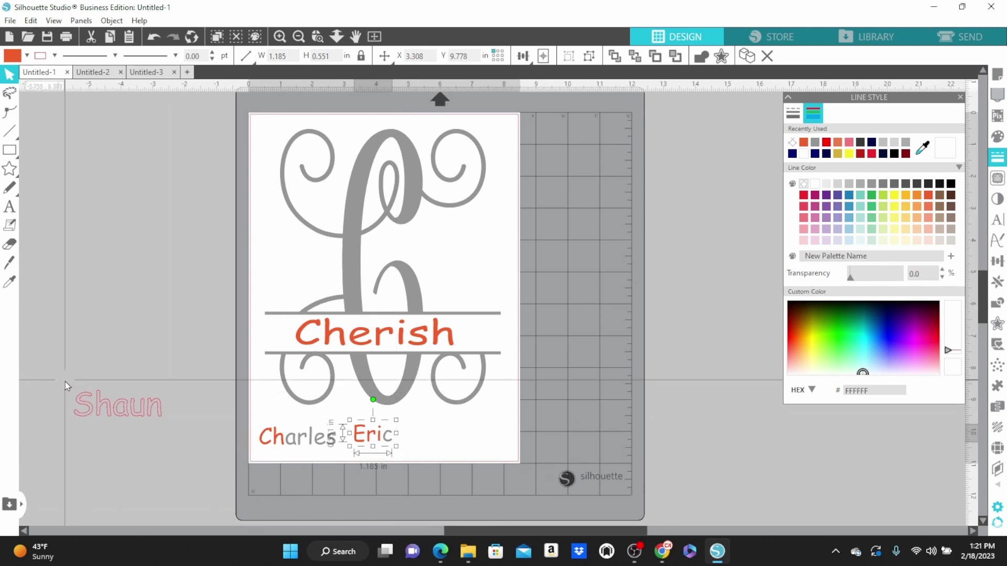
- Ungroup the remaining outlined five-letter name beside the page into separate letters
left_click(88, 411)
double_click(88, 411)
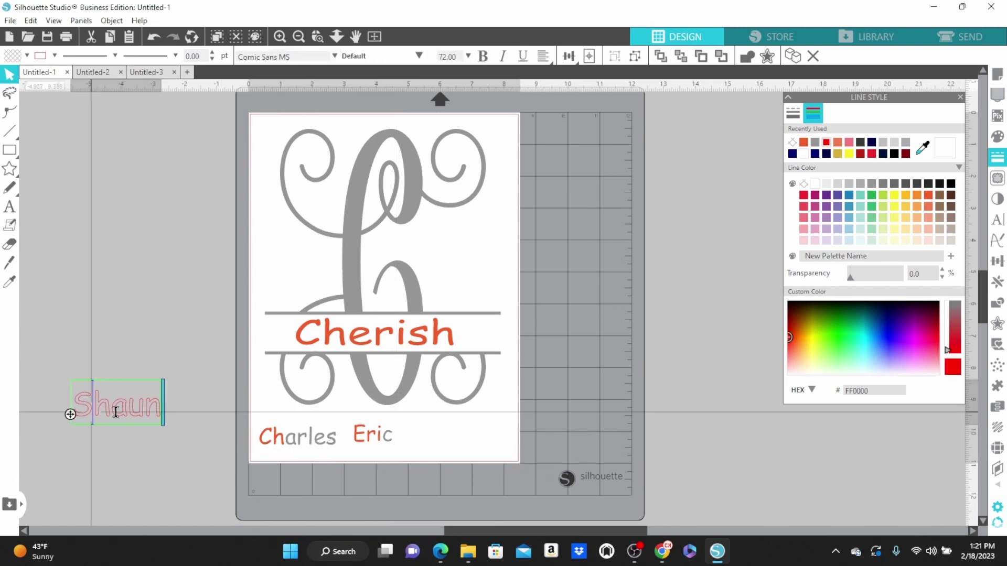
left_click(111, 374)
left_click(118, 399)
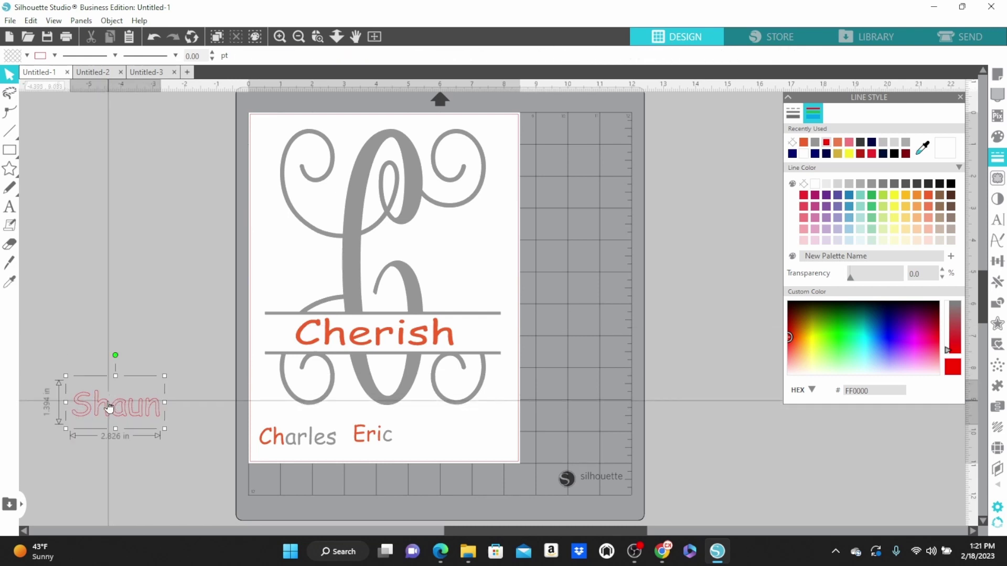
right_click(109, 405)
left_click(155, 257)
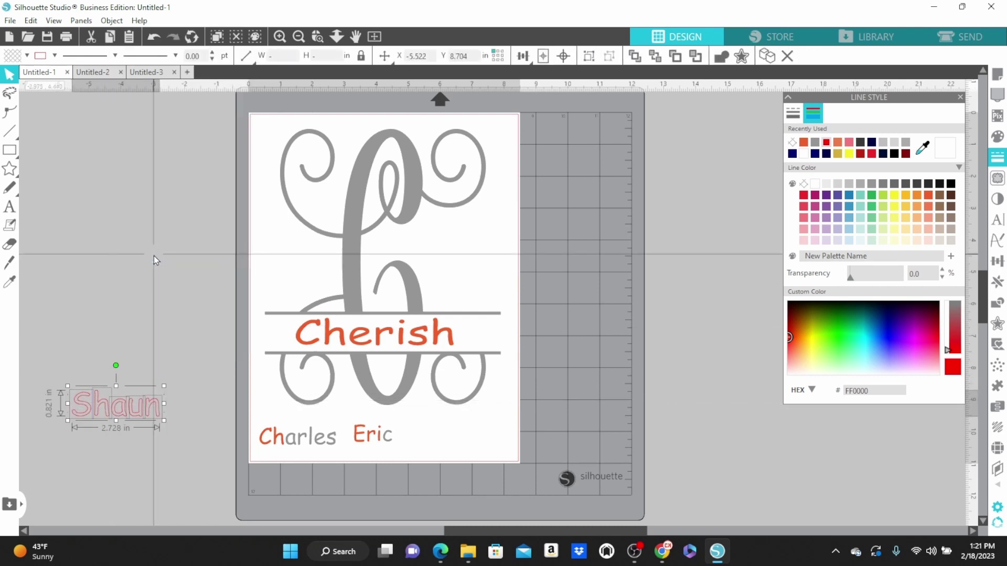
- Fill the last three letters of the five-letter name with gray 959595
left_click(190, 389)
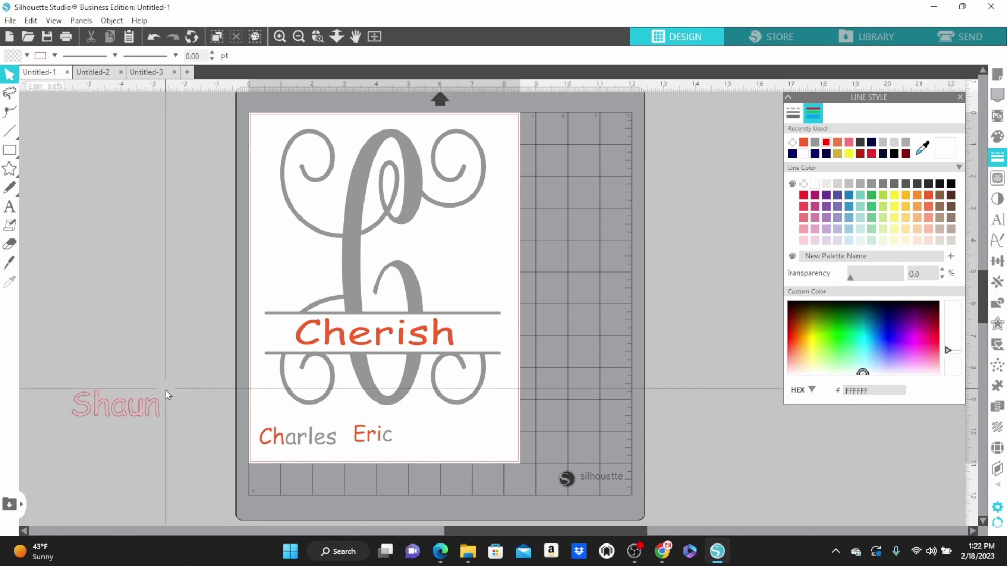
left_click_drag(167, 420, 107, 392)
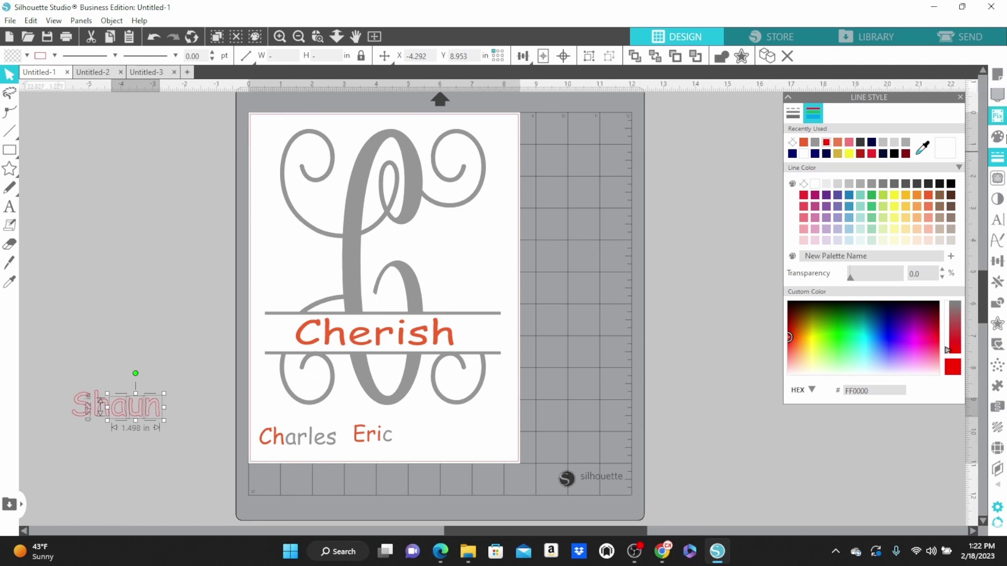
left_click(997, 140)
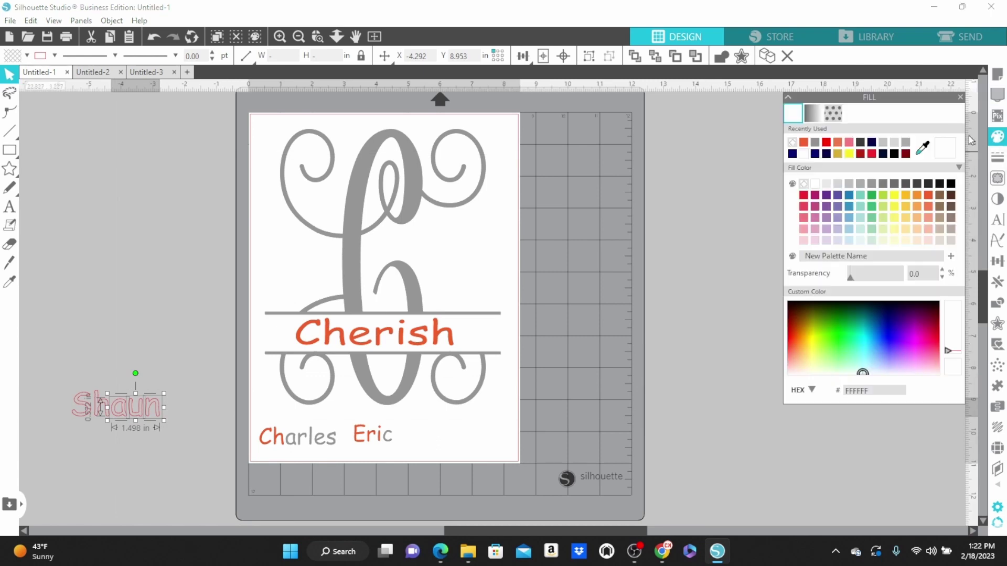
left_click(816, 144)
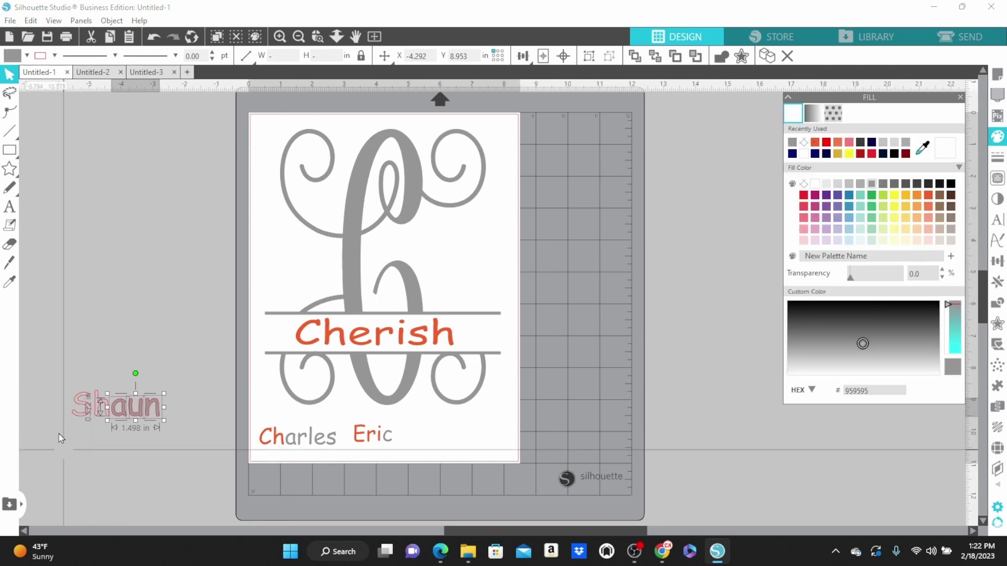
- Fill the first two letters of the five-letter name with orange-red F05E2B
left_click(36, 369)
left_click(72, 397)
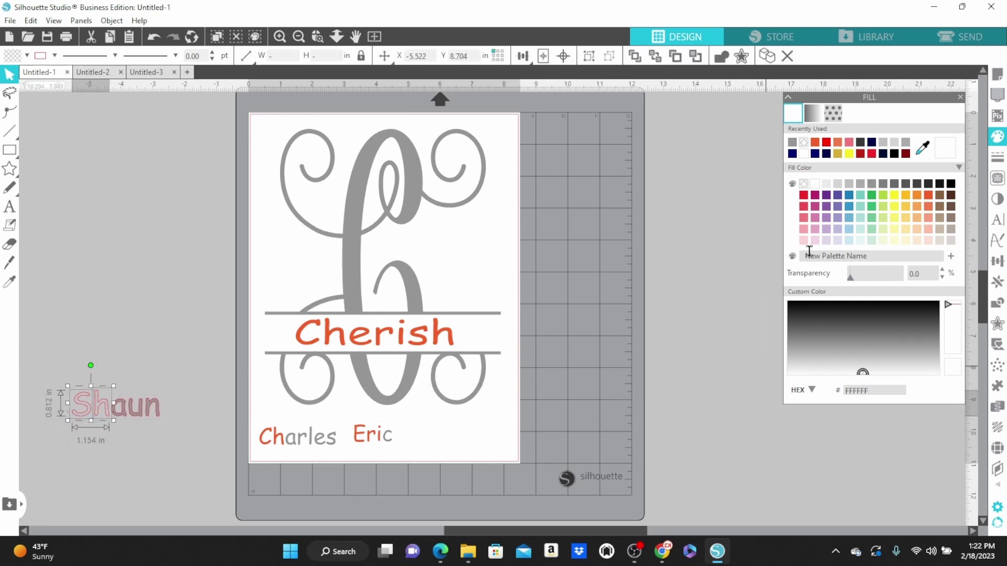
left_click(815, 143)
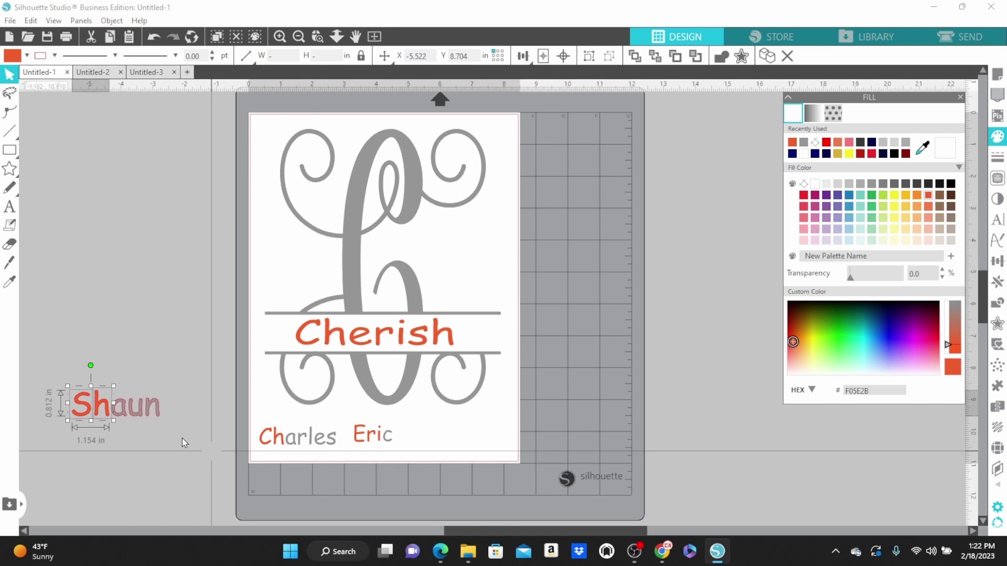
- Make the line color of all letters in the five-letter name transparent, keeping their fill colors
left_click_drag(68, 369, 201, 450)
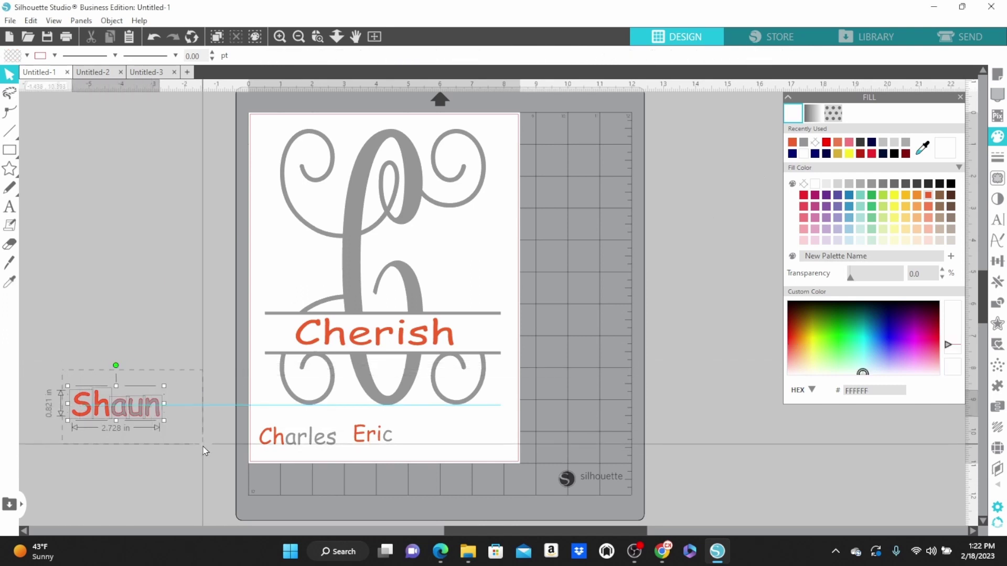
left_click(815, 143)
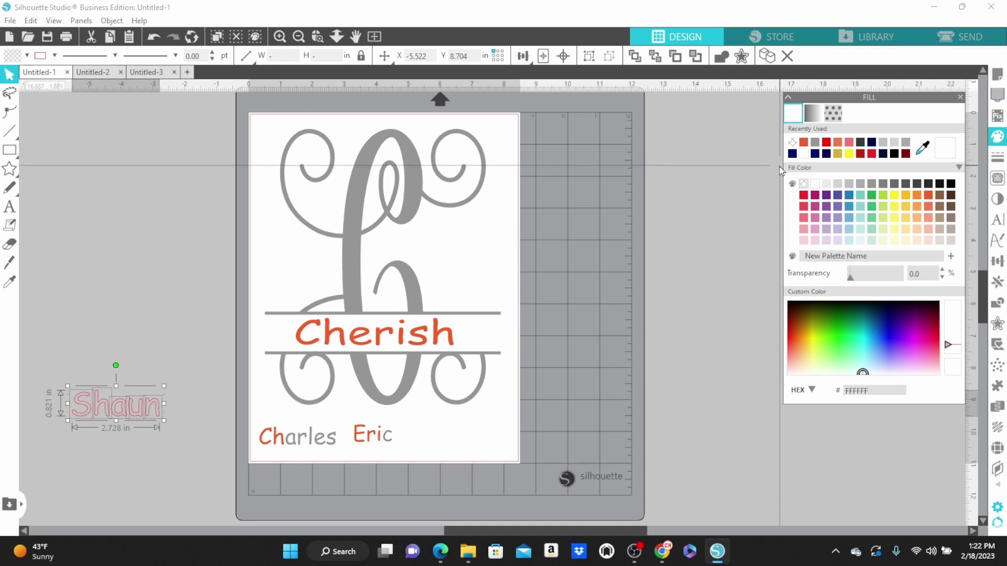
left_click(152, 38)
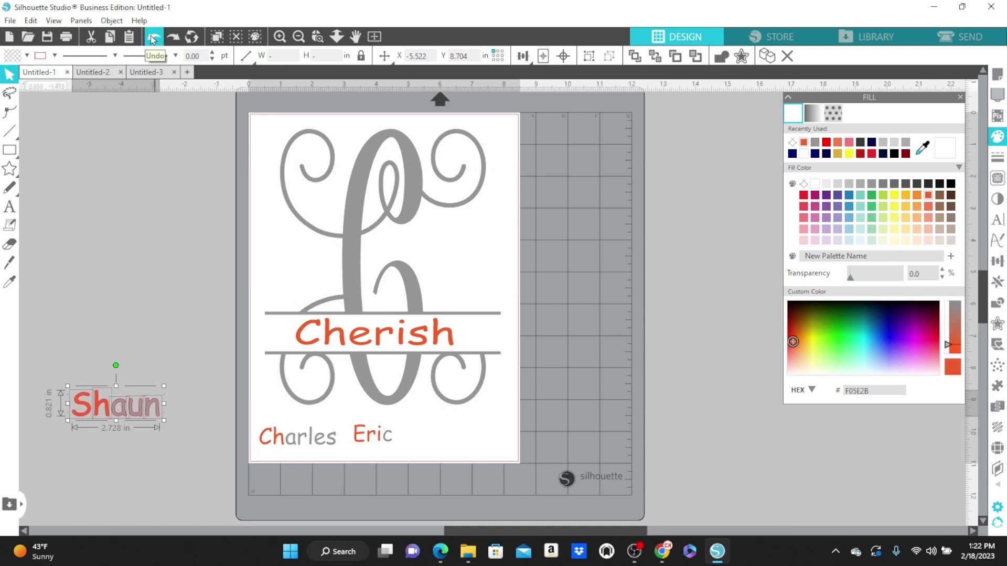
left_click(997, 157)
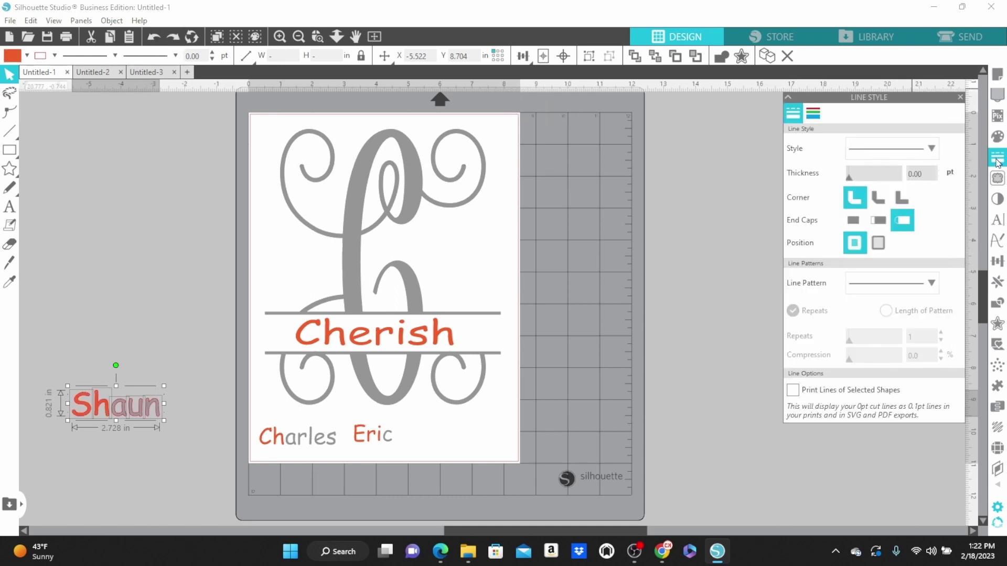
left_click(816, 115)
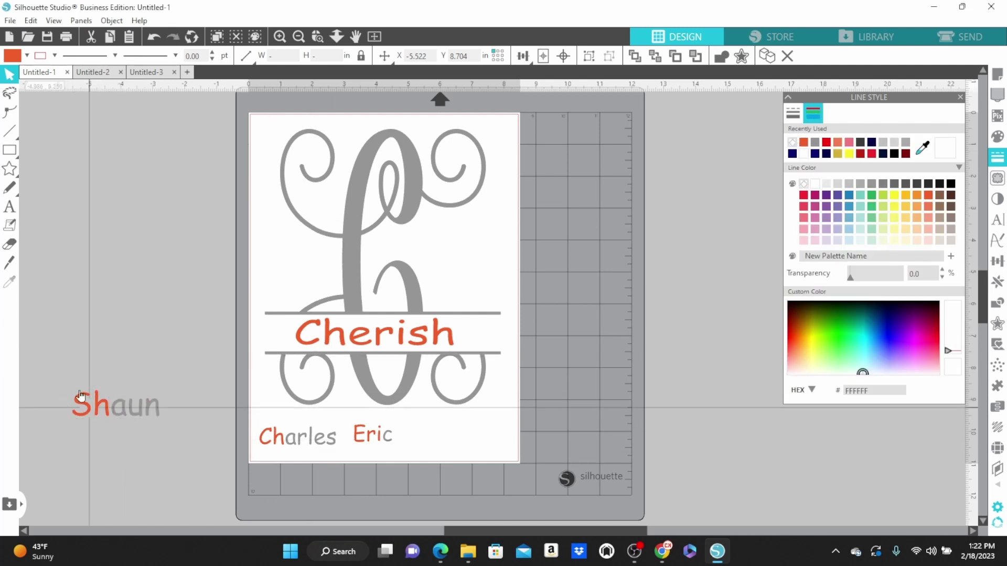
- Group the letters of the five-letter name and place it, scaled down, after the other two names below the monogram
left_click_drag(59, 366, 175, 434)
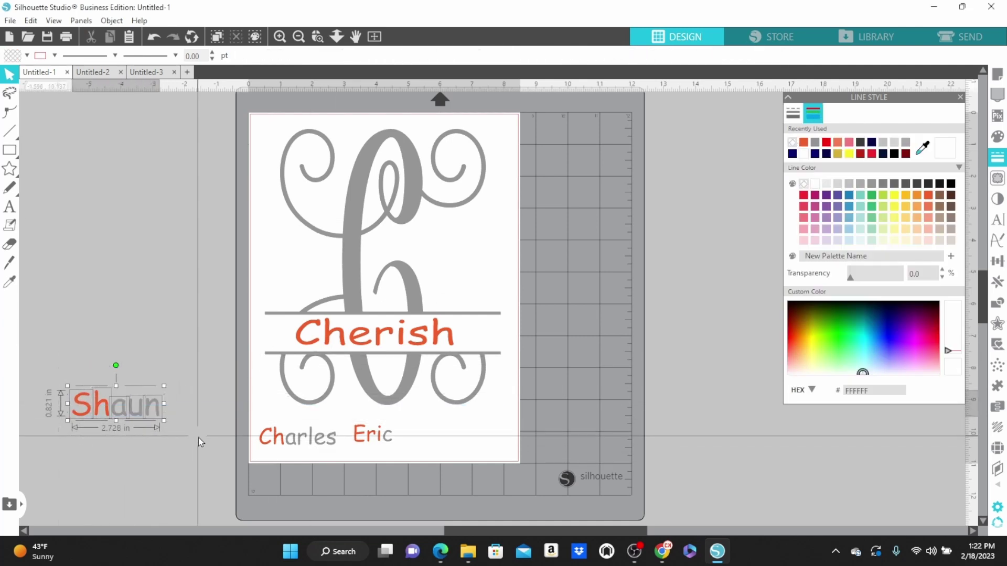
right_click(127, 403)
left_click(164, 258)
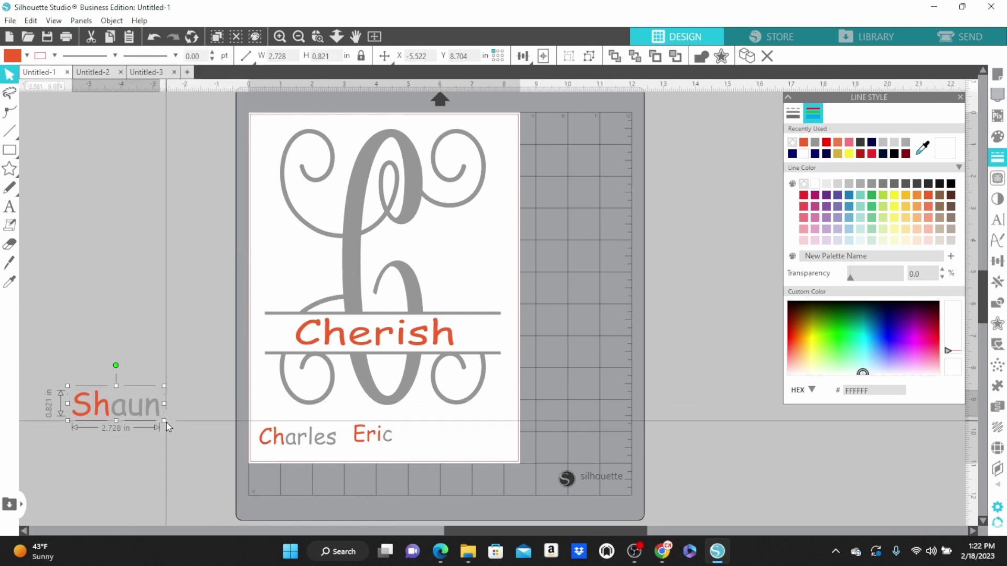
left_click_drag(164, 421, 475, 457)
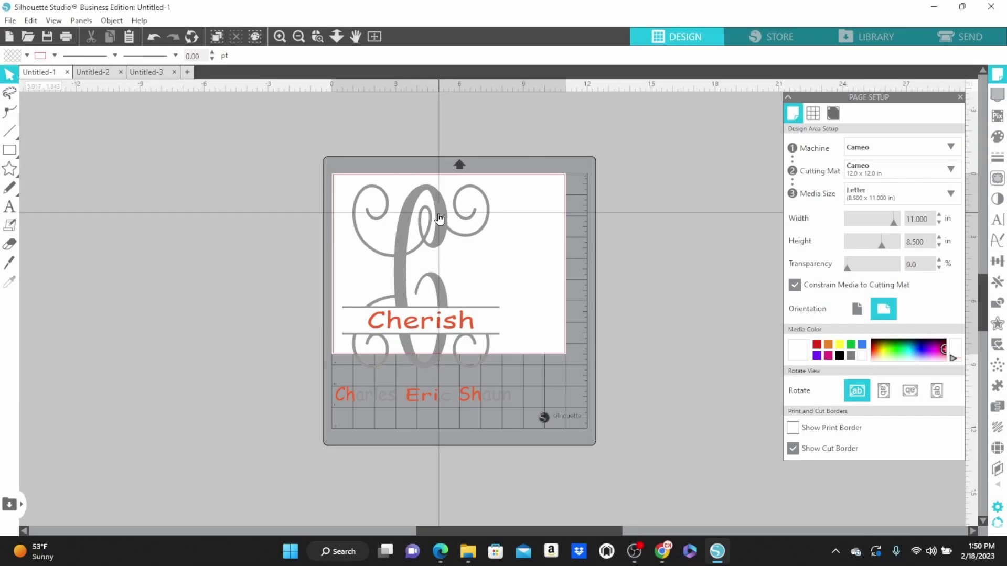
- Scale the monogram down to fit the height of the landscape page, then stretch its width to about 6.84 in
left_click(436, 217)
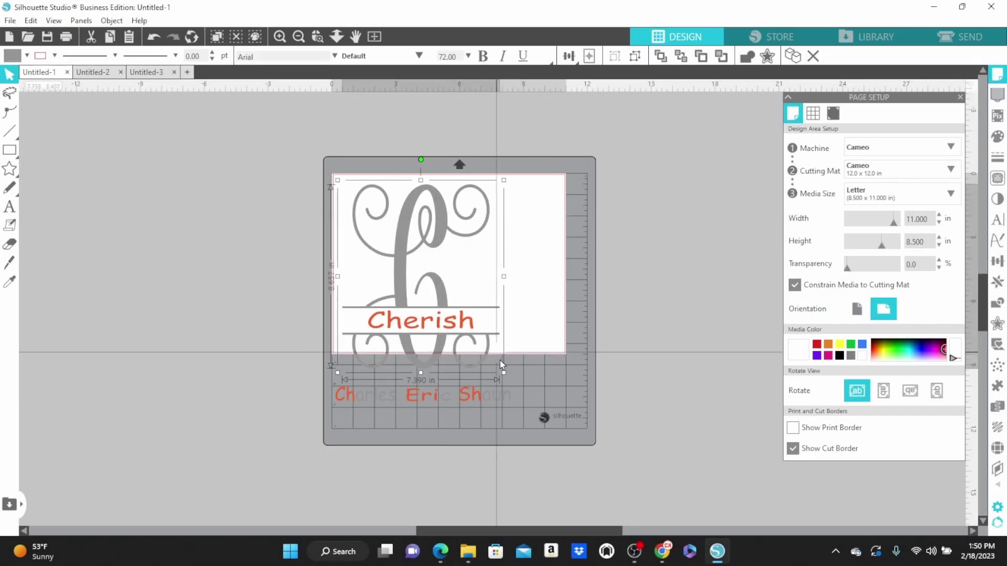
left_click_drag(505, 375, 473, 347)
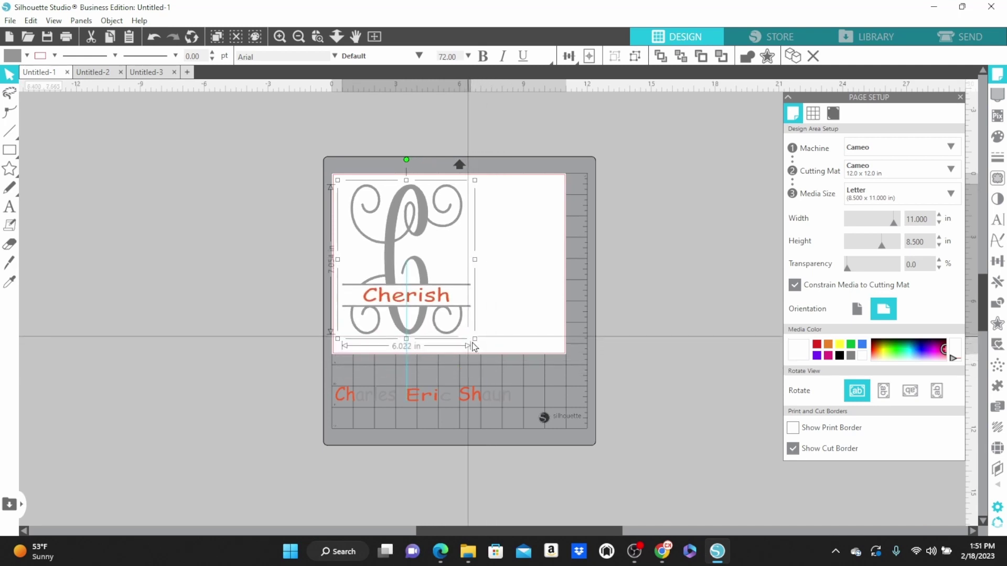
left_click_drag(473, 347, 452, 322)
left_click_drag(456, 250, 492, 261)
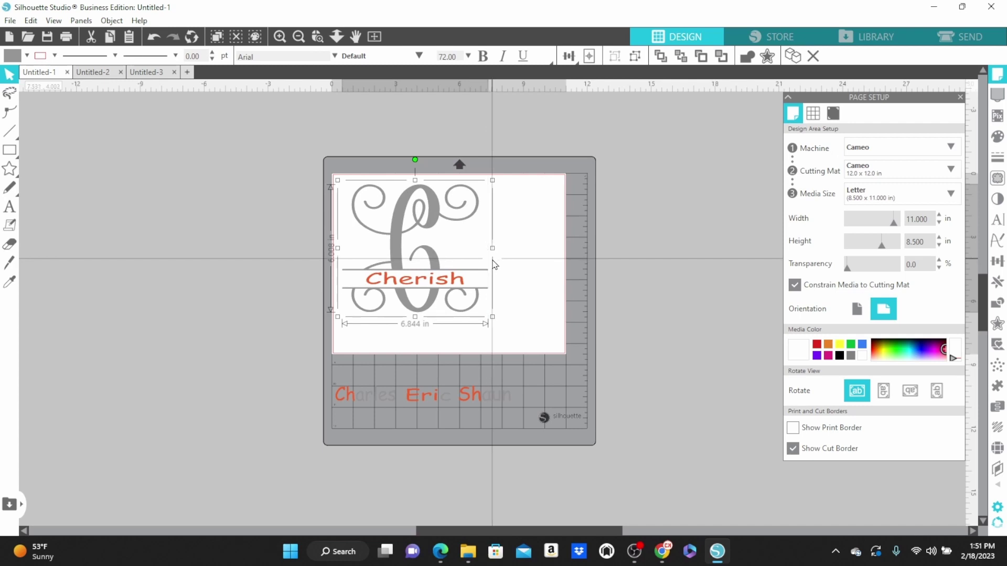
left_click(384, 410)
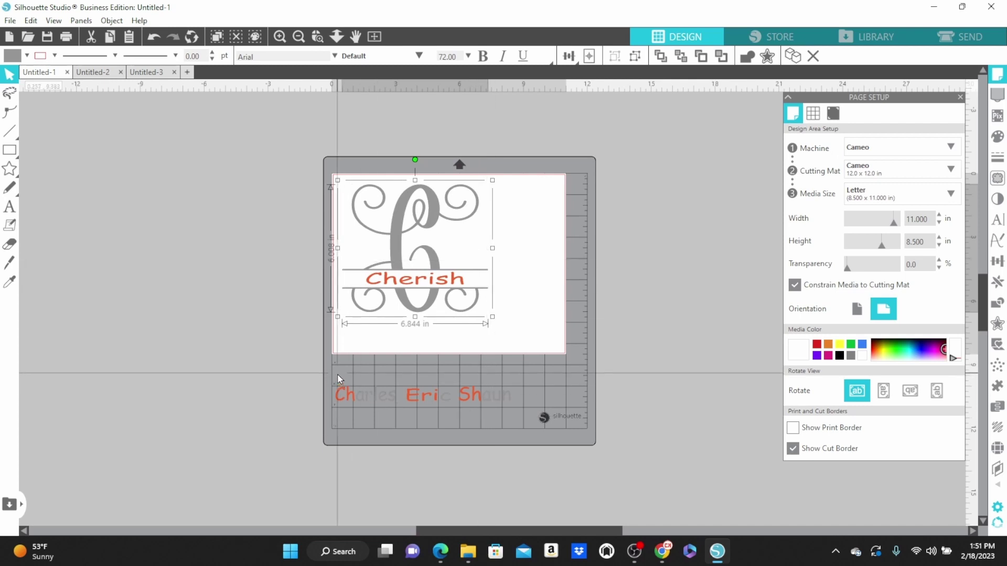
- Move the three family names together up onto the page, beneath the monogram near the page's lower edge
left_click(425, 394, "shift")
left_click(463, 391, "shift")
left_click_drag(463, 390, 490, 343)
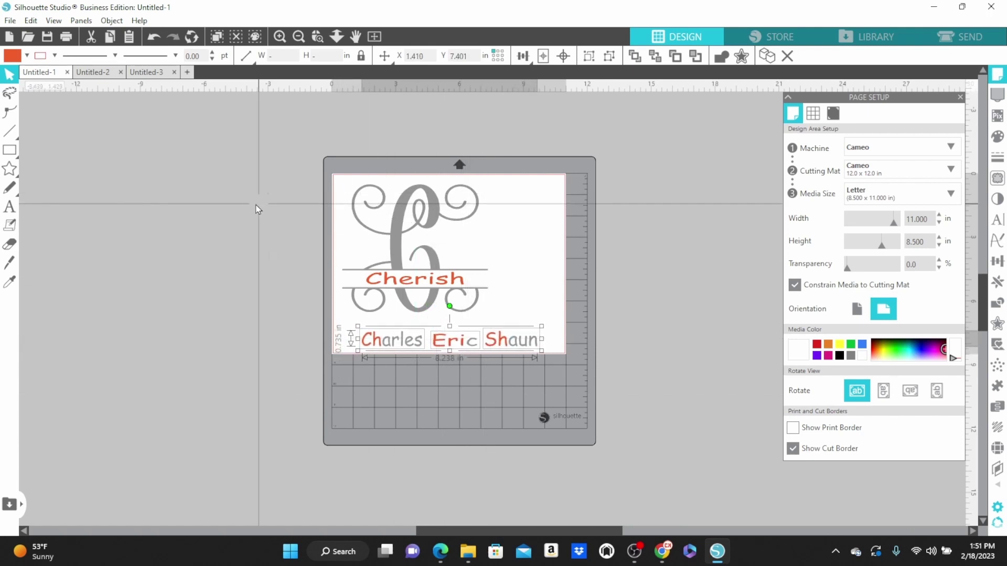
- Center the whole split monogram horizontally on the landscape page, above the three names
left_click(325, 194)
left_click_drag(329, 178, 502, 316)
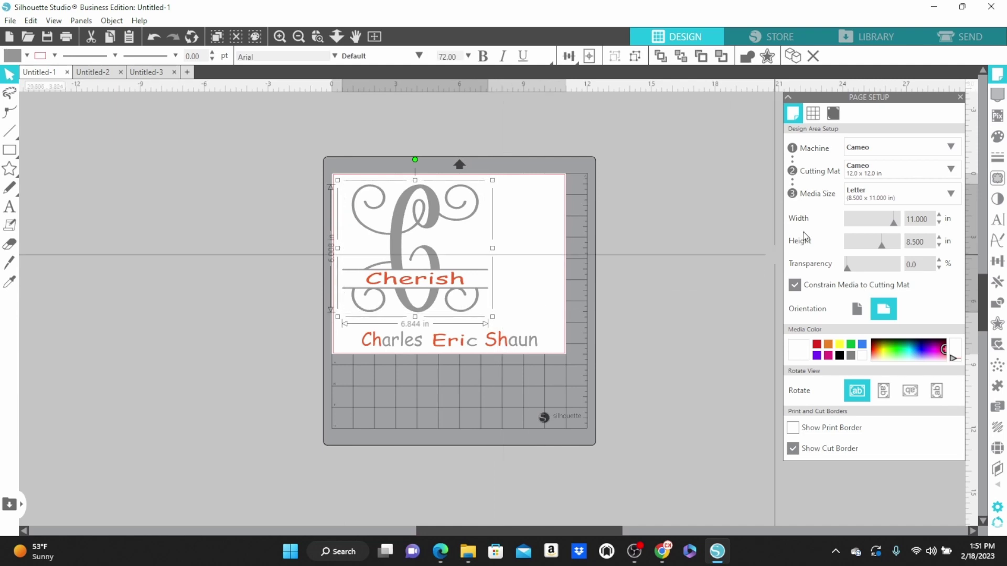
left_click(998, 261)
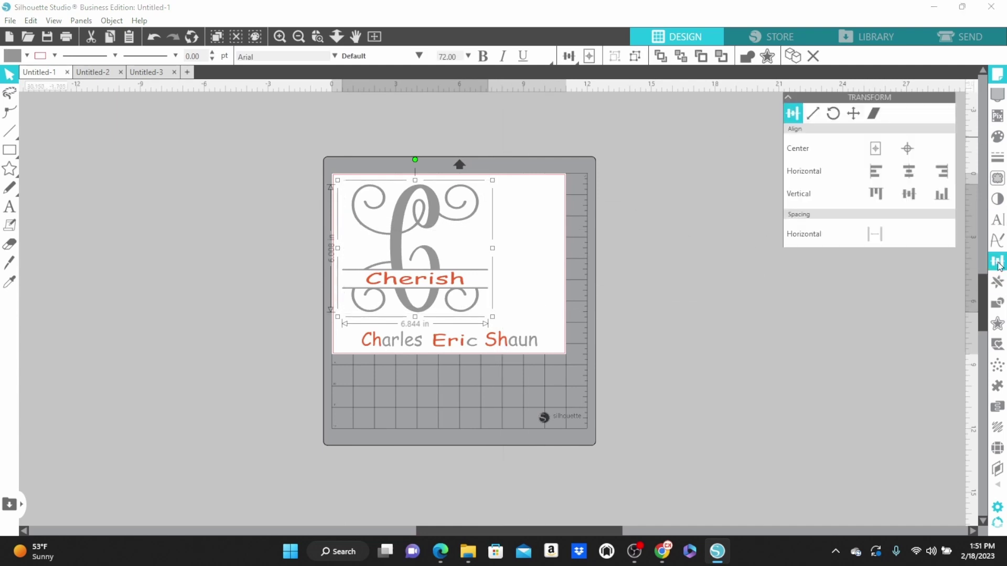
left_click(909, 175)
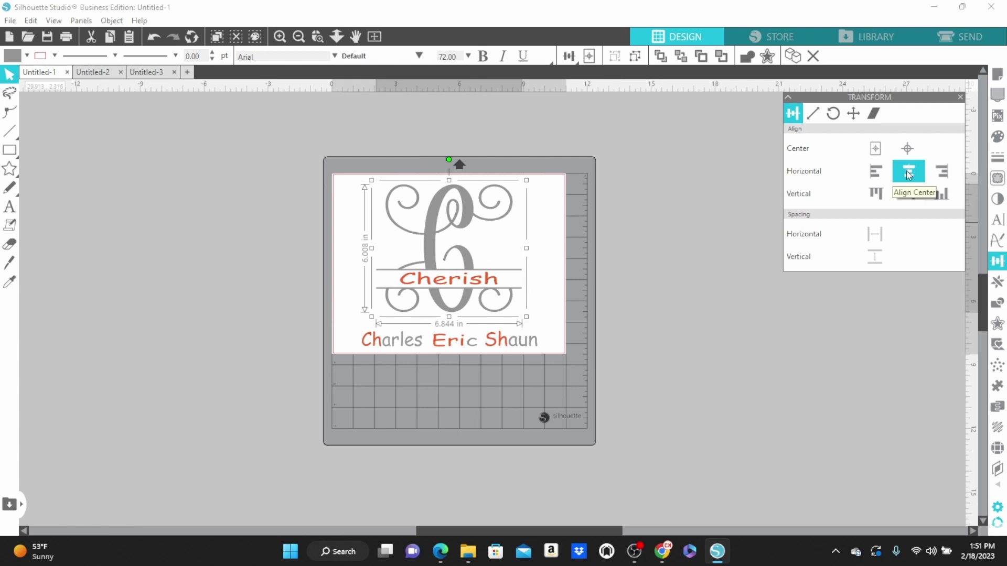
left_click(722, 261)
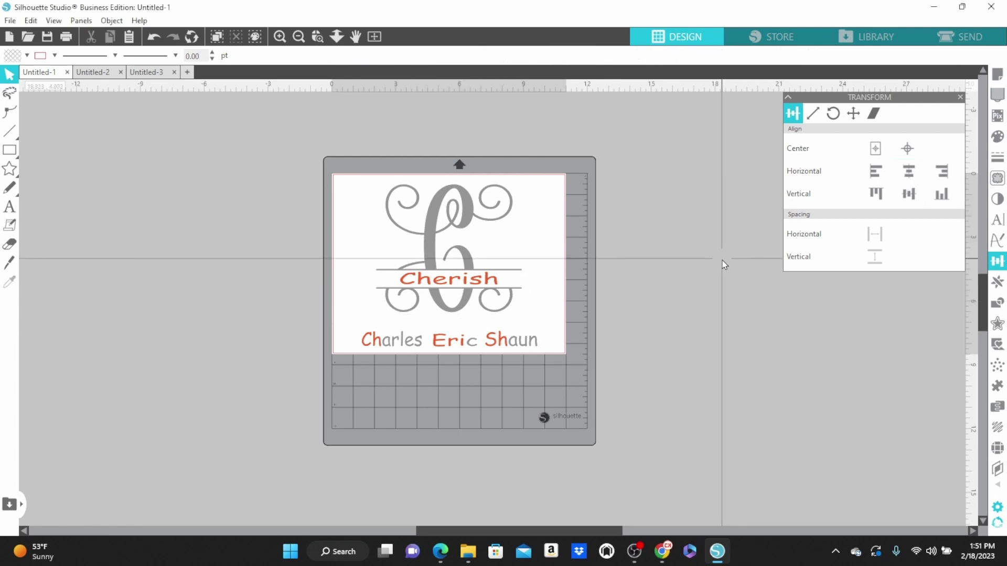
- Spread the three names out in one row beneath the monogram, with the four-letter name between the outer two near the page edges
left_click(279, 37)
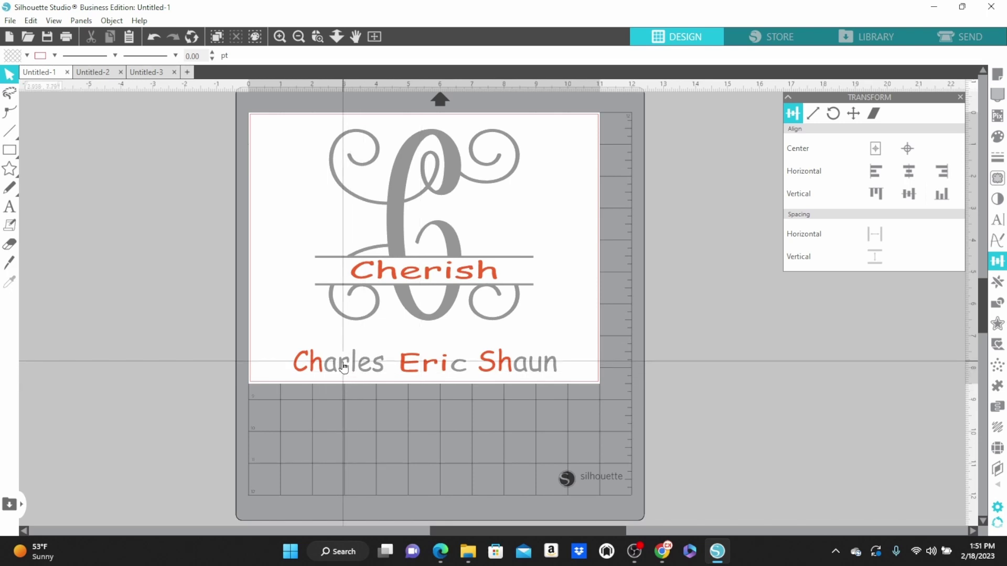
left_click_drag(342, 363, 304, 367)
left_click(568, 355)
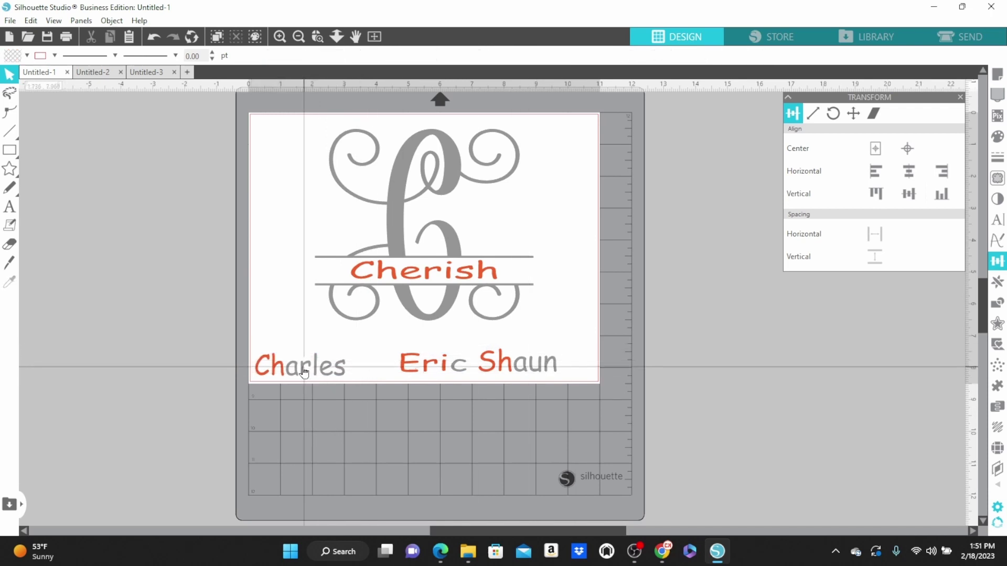
left_click_drag(303, 366, 304, 364)
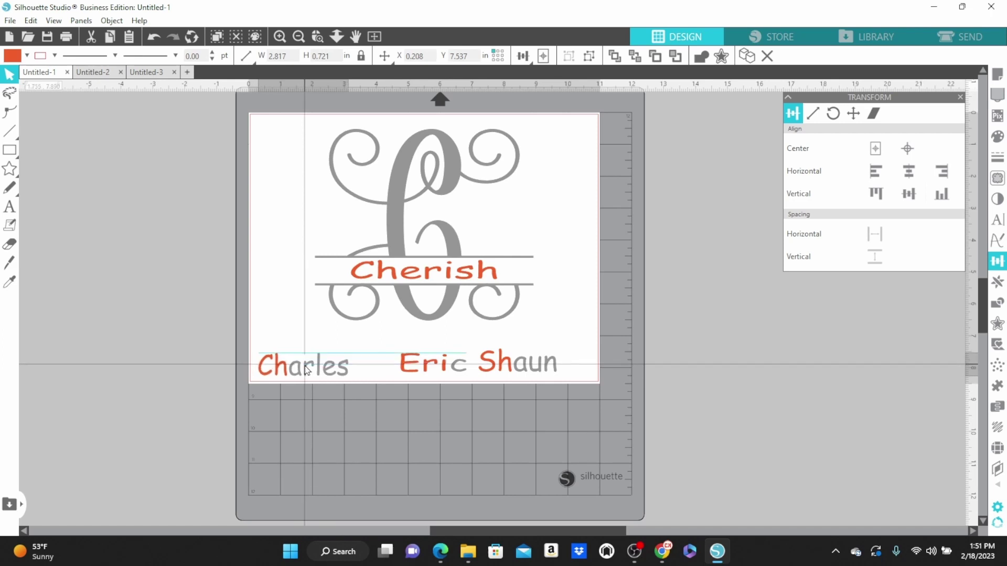
left_click_drag(304, 366, 311, 366)
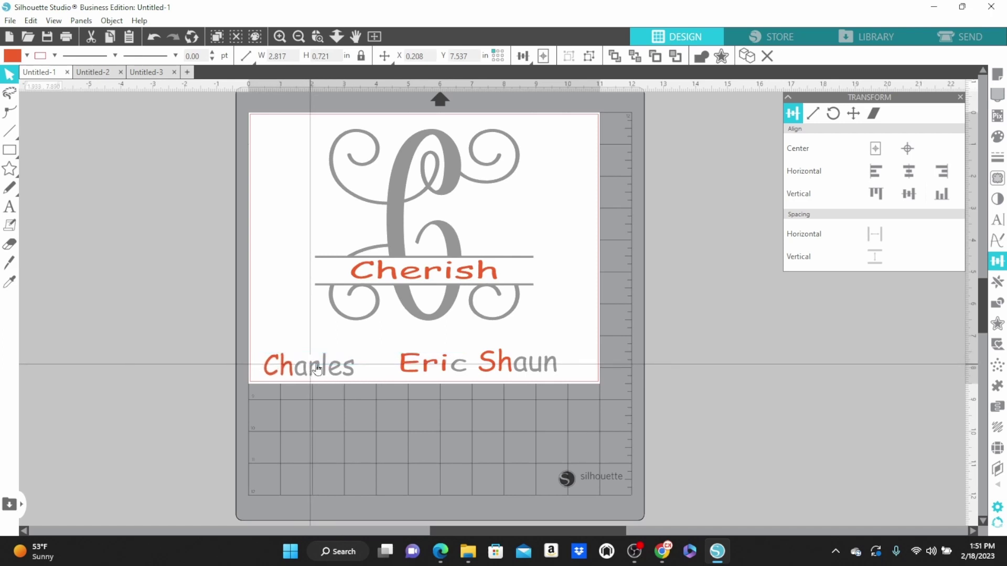
left_click_drag(505, 370, 530, 368)
left_click_drag(429, 366, 434, 370)
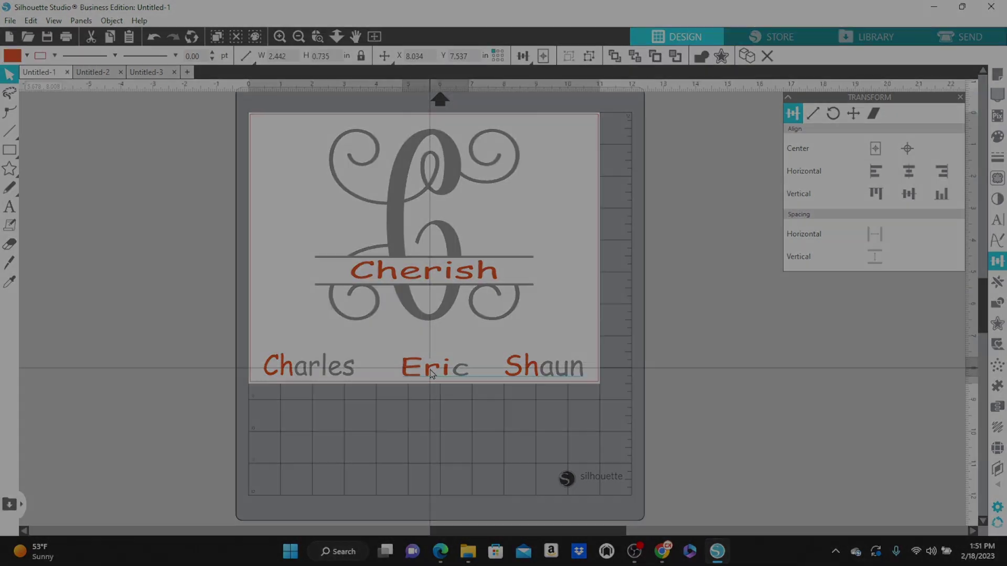